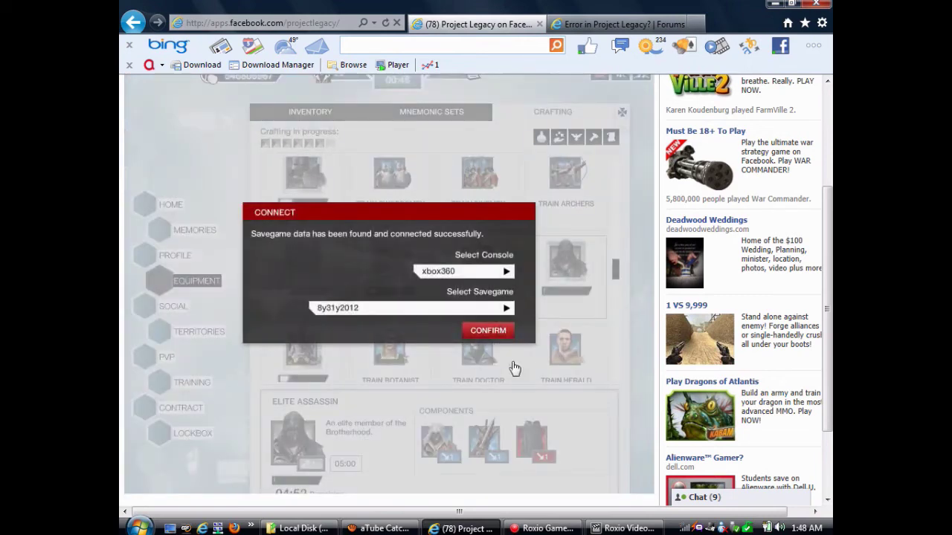
- Connect the xbox360 savegame and execute the Dousing Fires contract for gold and XP
click(492, 332)
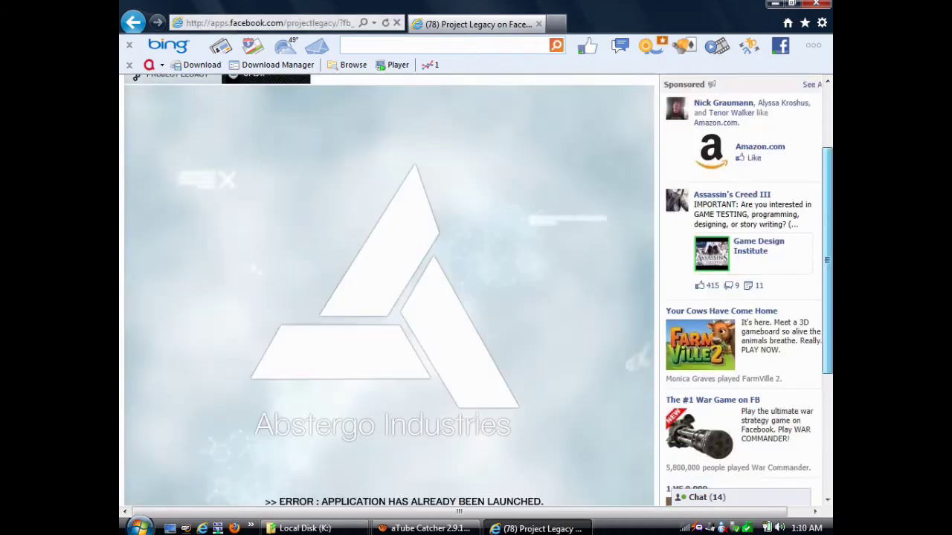
scroll(831, 236, down, 1)
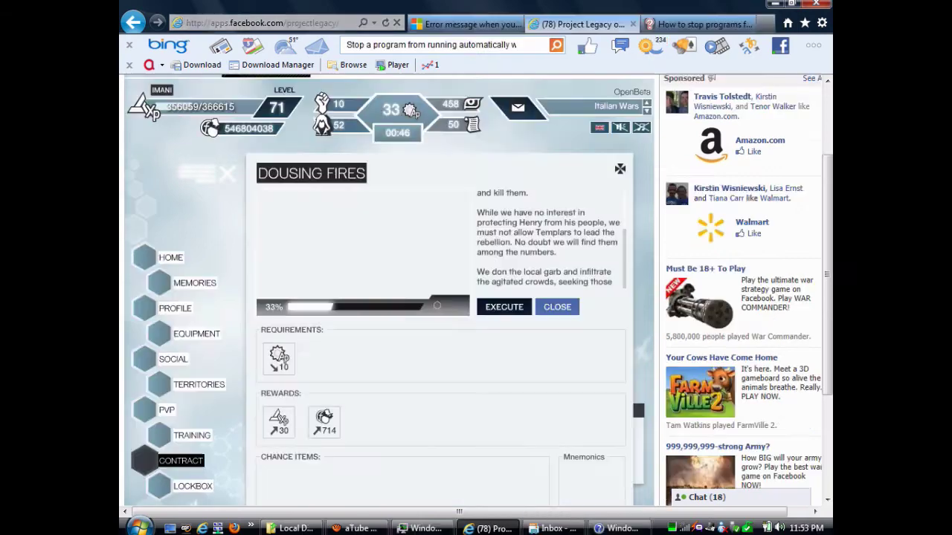
scroll(625, 287, down, 1)
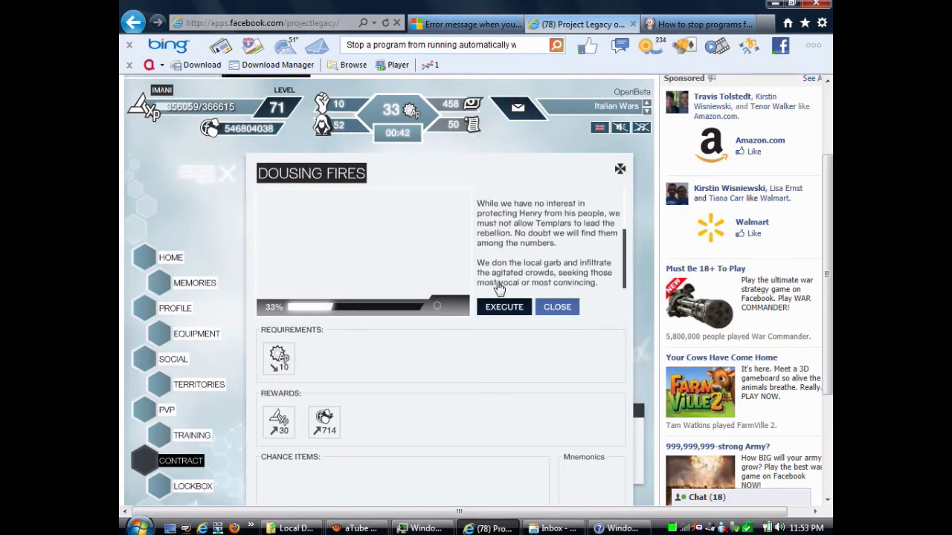
click(505, 307)
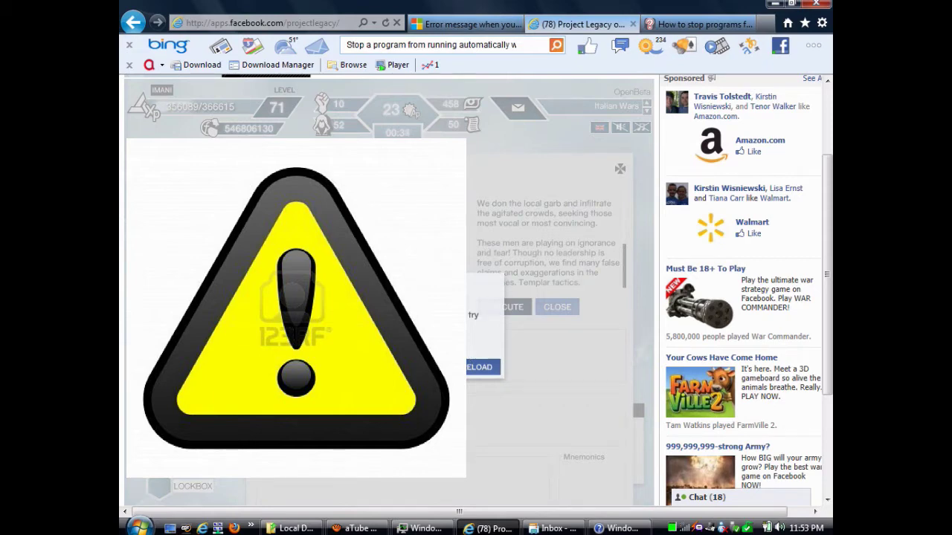
- Reload Project Legacy from the Connection Error dialog until the Abstergo Industries loading screen appears
click(386, 22)
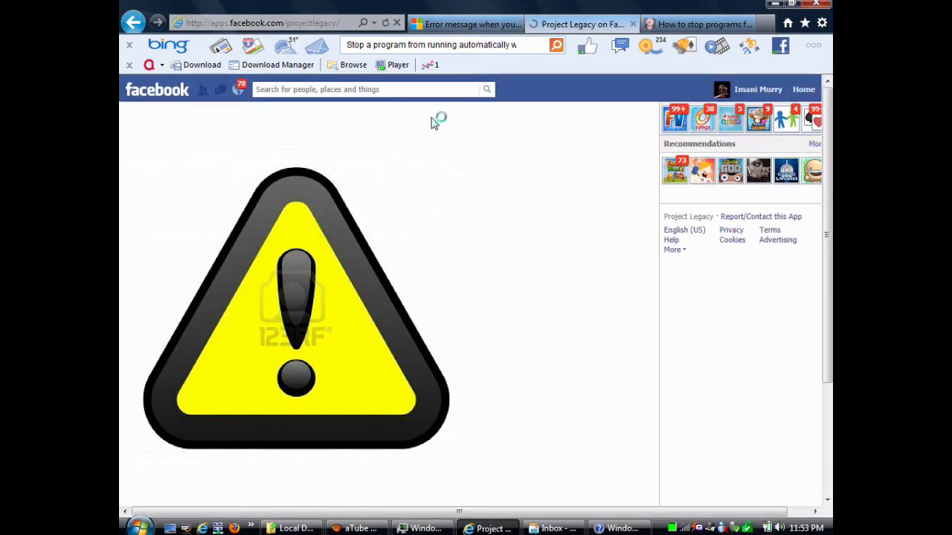
scroll(786, 135, down, 2)
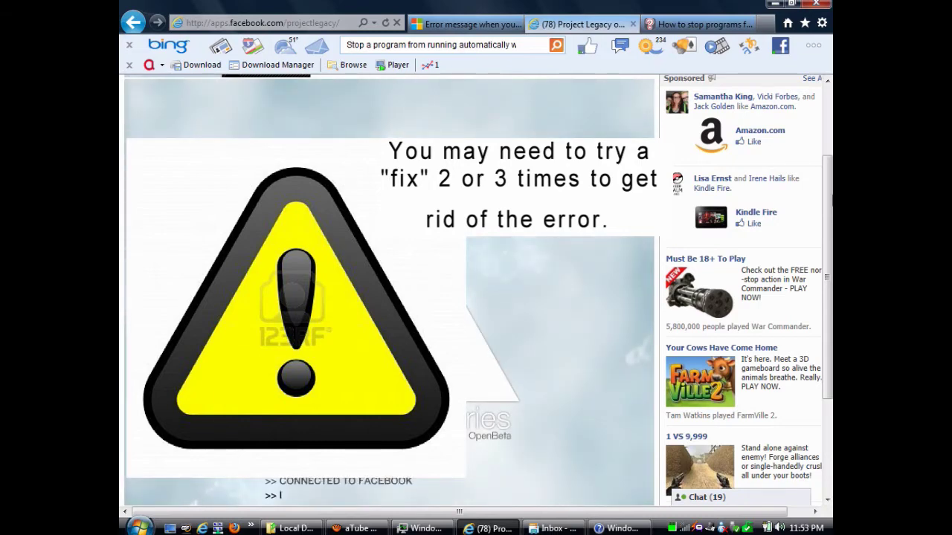
scroll(476, 290, down, 1)
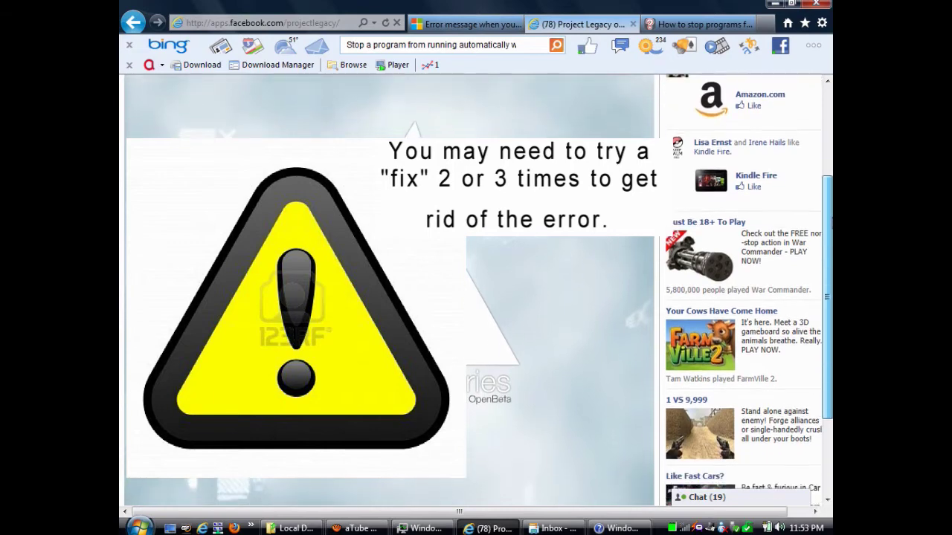
scroll(476, 290, up, 1)
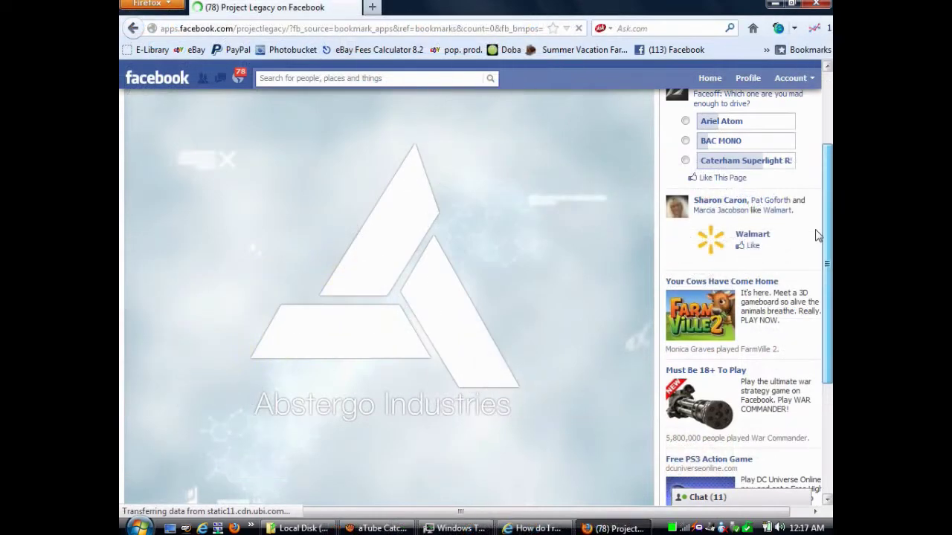
- Close the Firefox window running Project Legacy
scroll(829, 250, down, 1)
scroll(828, 249, up, 1)
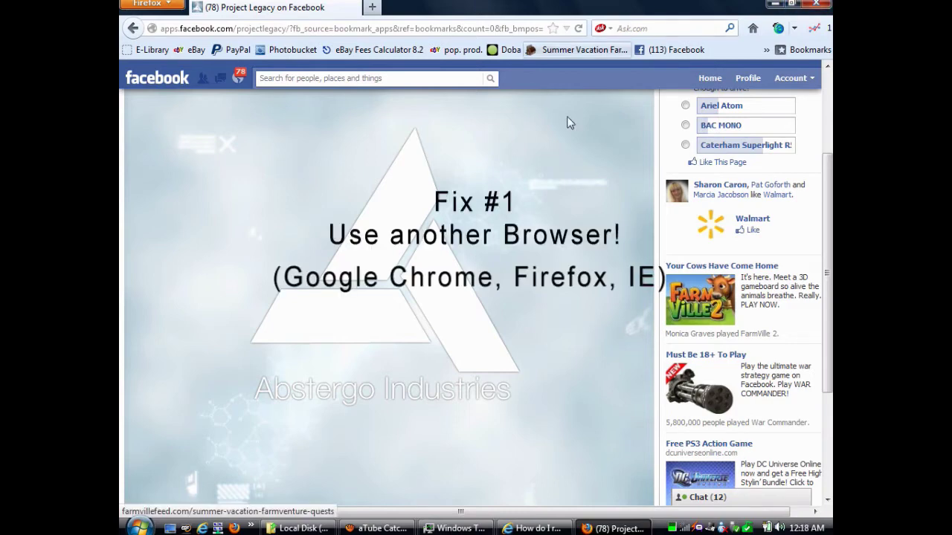
click(815, 4)
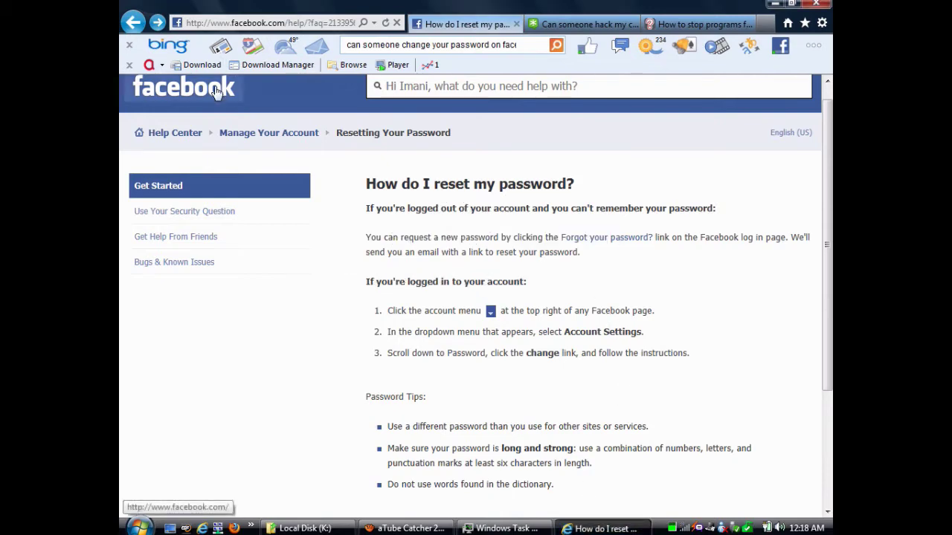
- Load apps.facebook.com/projectlegacy in Internet Explorer to bring up the Abstergo loading screen
click(186, 88)
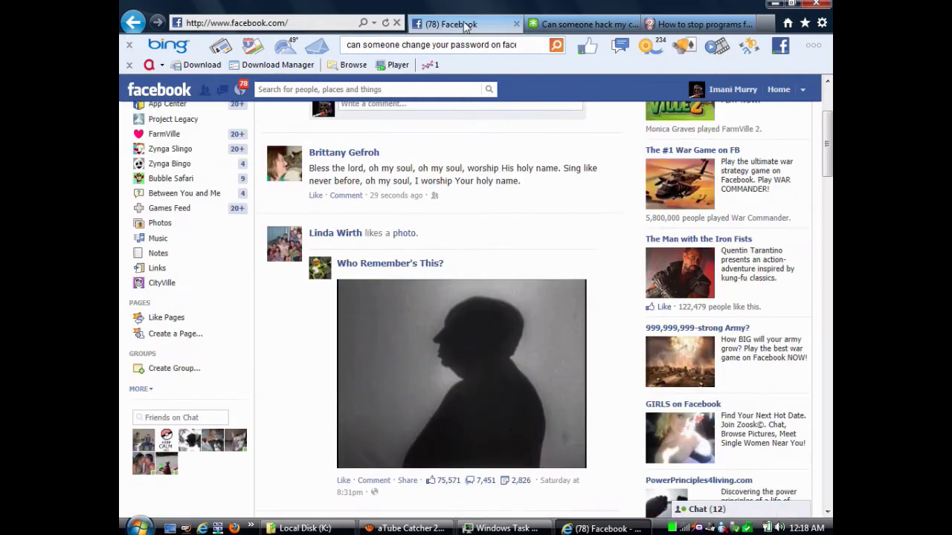
click(291, 22)
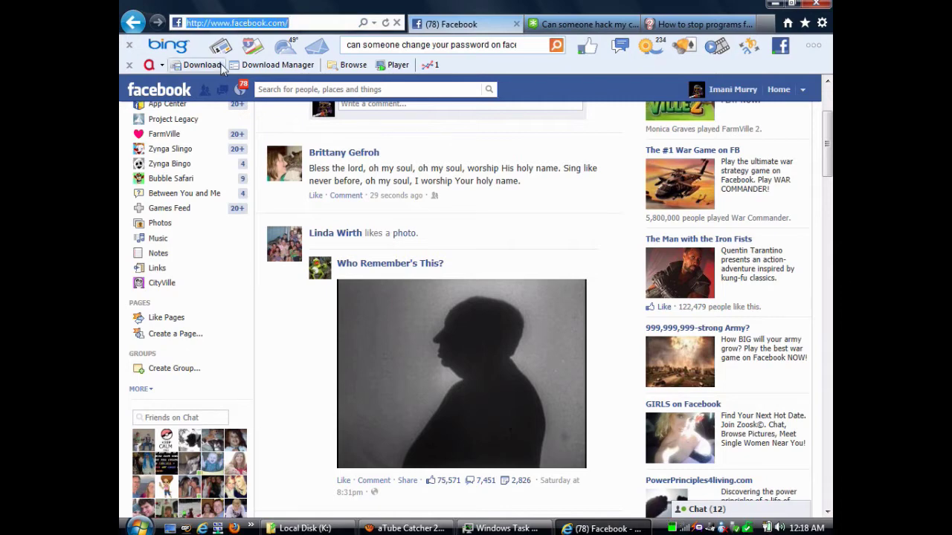
text(apps)
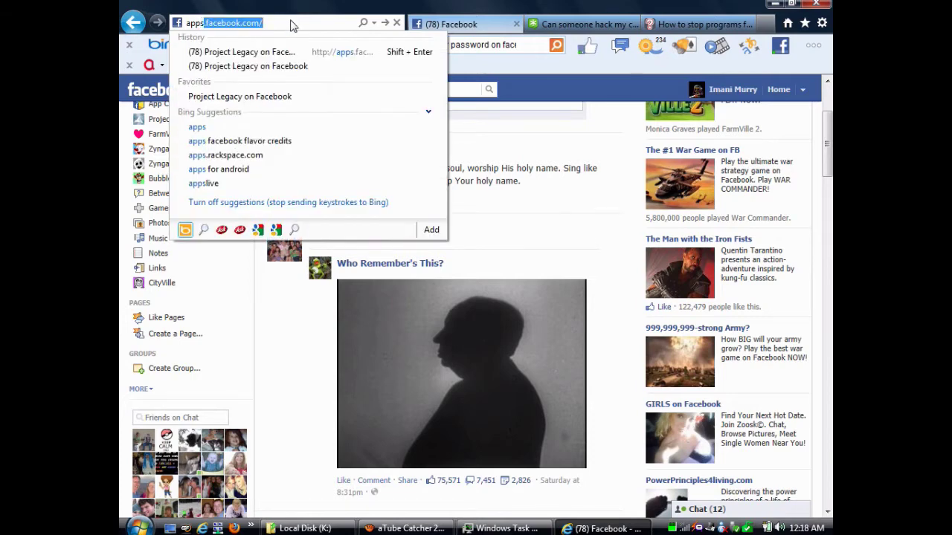
click(290, 22)
key(BackSpace)
key(BackSpace)
key(BackSpace)
key(BackSpace)
key(BackSpace)
key(BackSpace)
key(BackSpace)
key(BackSpace)
key(BackSpace)
key(BackSpace)
key(BackSpace)
key(BackSpace)
key(BackSpace)
key(BackSpace)
key(BackSpace)
key(BackSpace)
key(BackSpace)
key(BackSpace)
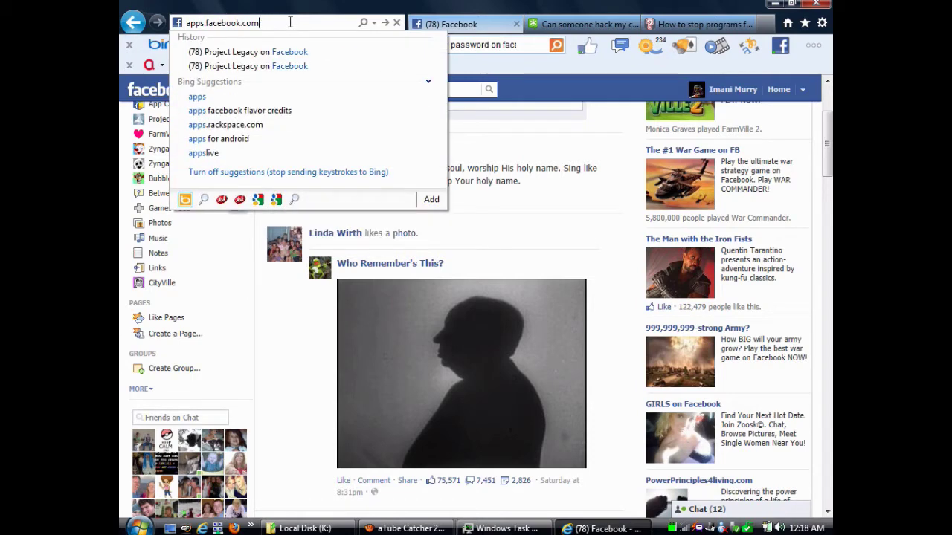
text(pr)
key(Return)
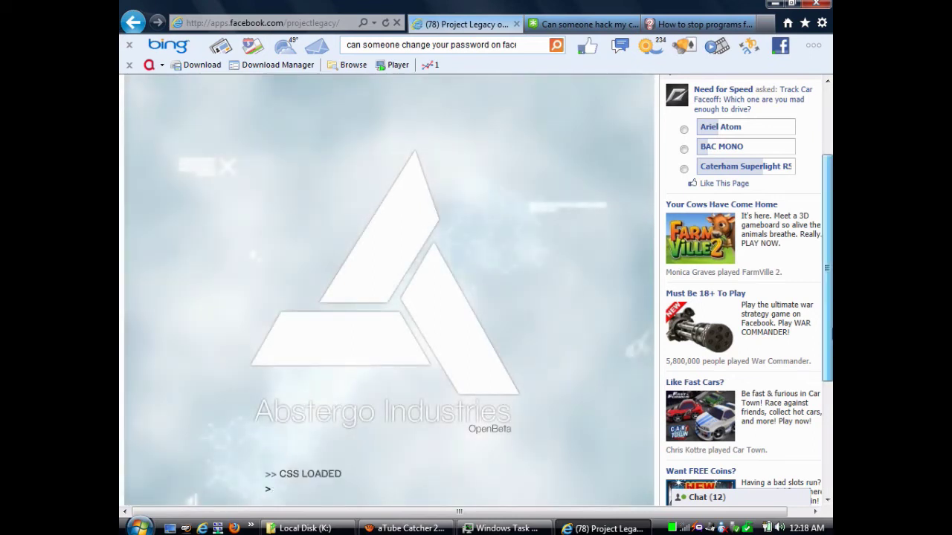
scroll(612, 371, down, 1)
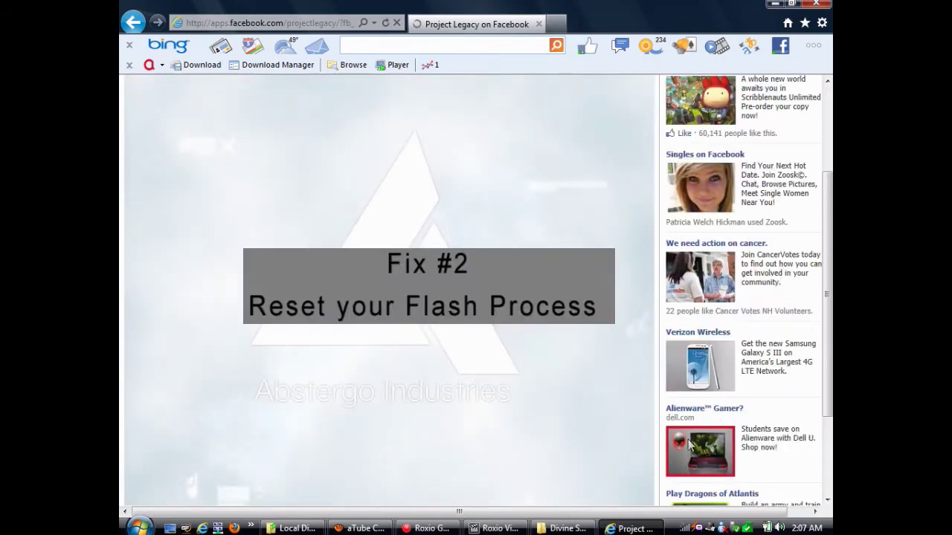
- Close the browser running the game and bring the Divine Science folder window forward
click(826, 5)
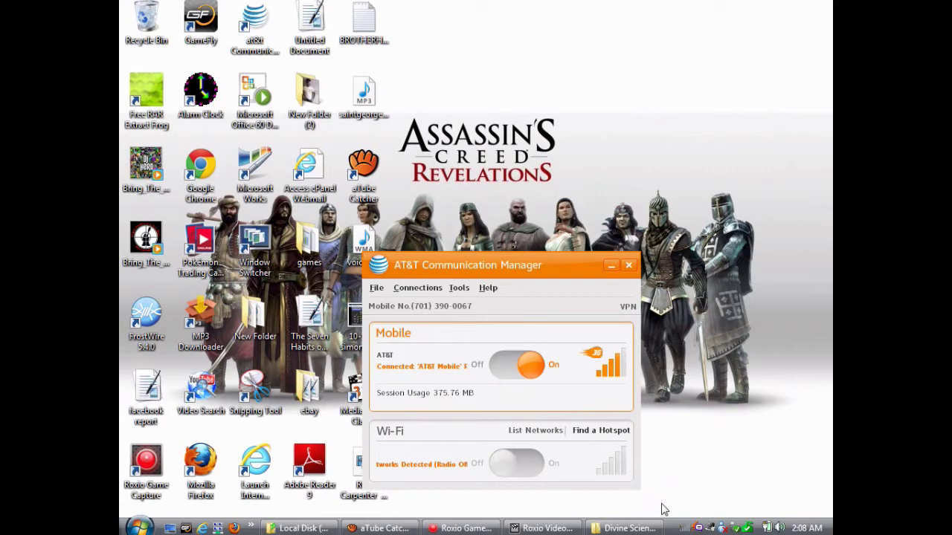
mouse_move(547, 528)
click(632, 528)
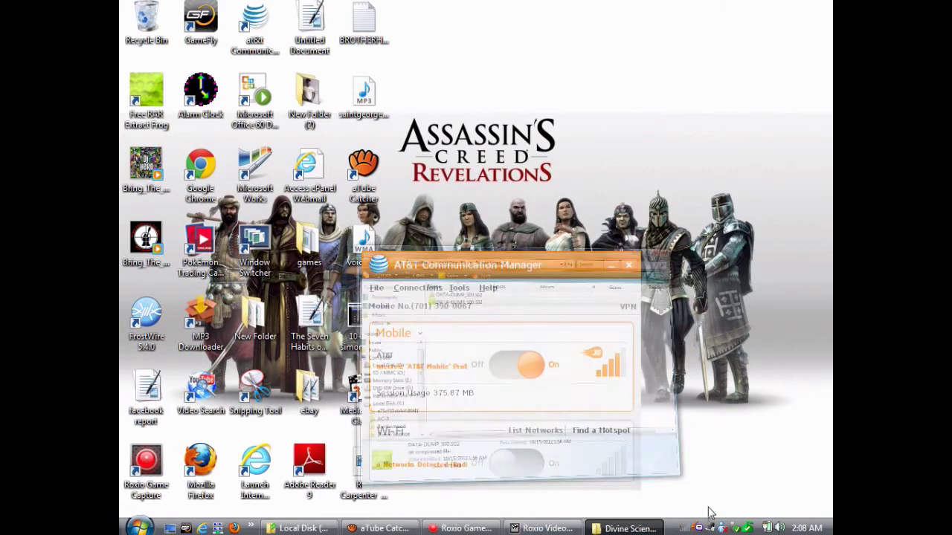
- End the Adobe Flash Player process in Task Manager, then start a fresh Internet Explorer window
right_click(668, 528)
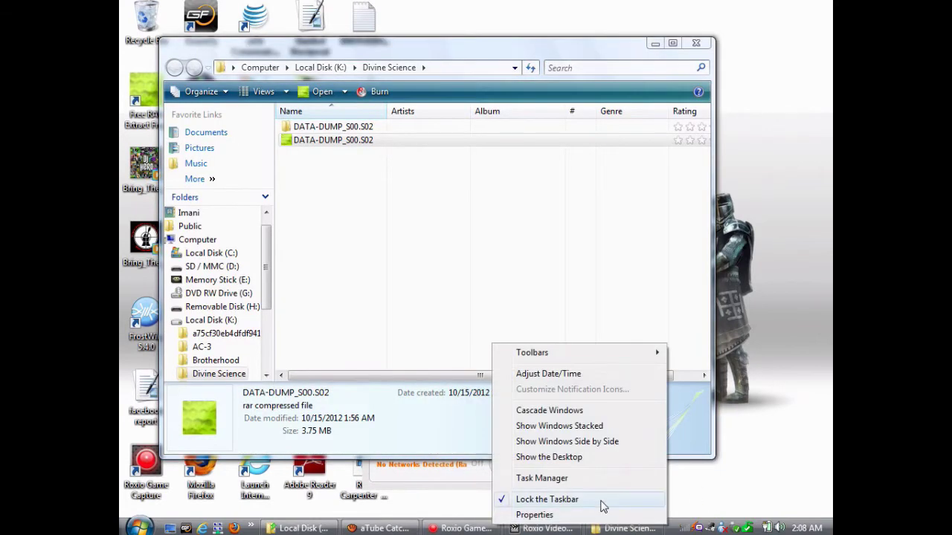
click(569, 482)
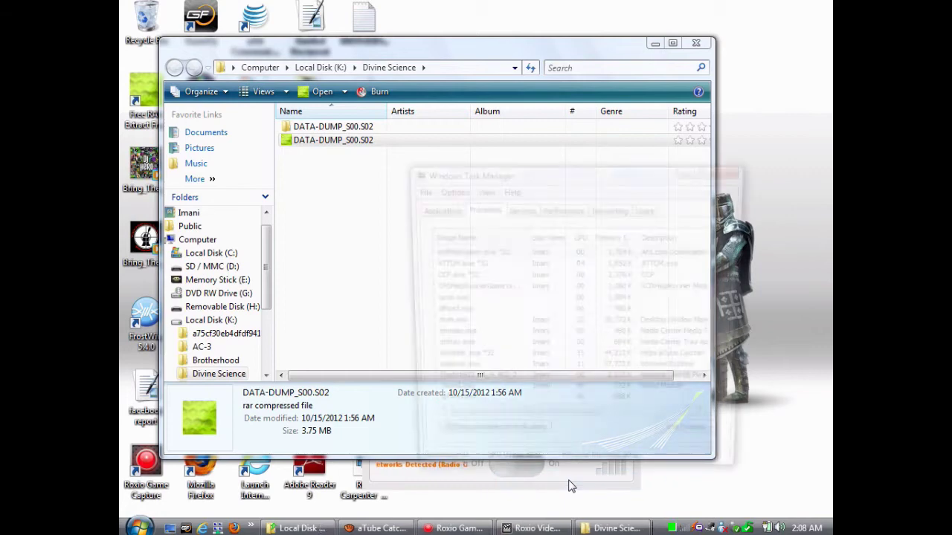
click(480, 209)
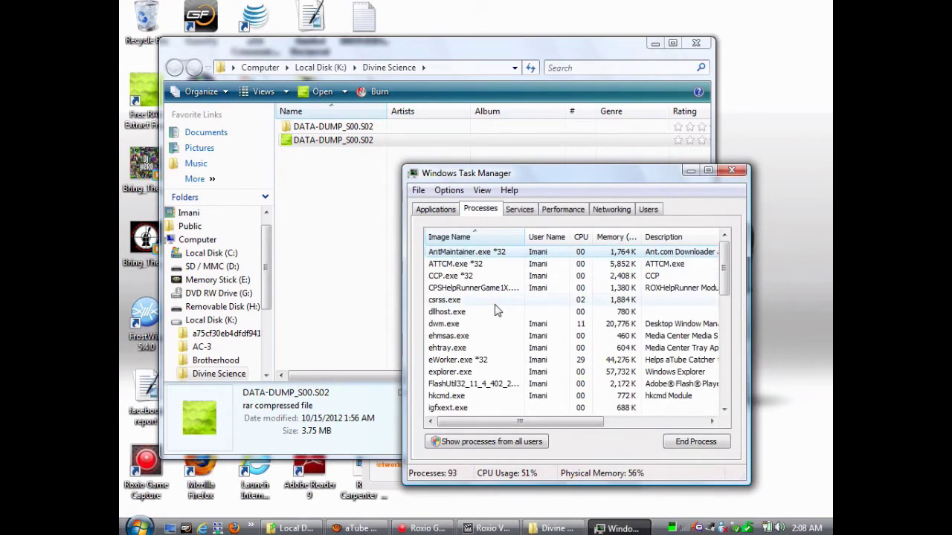
click(472, 385)
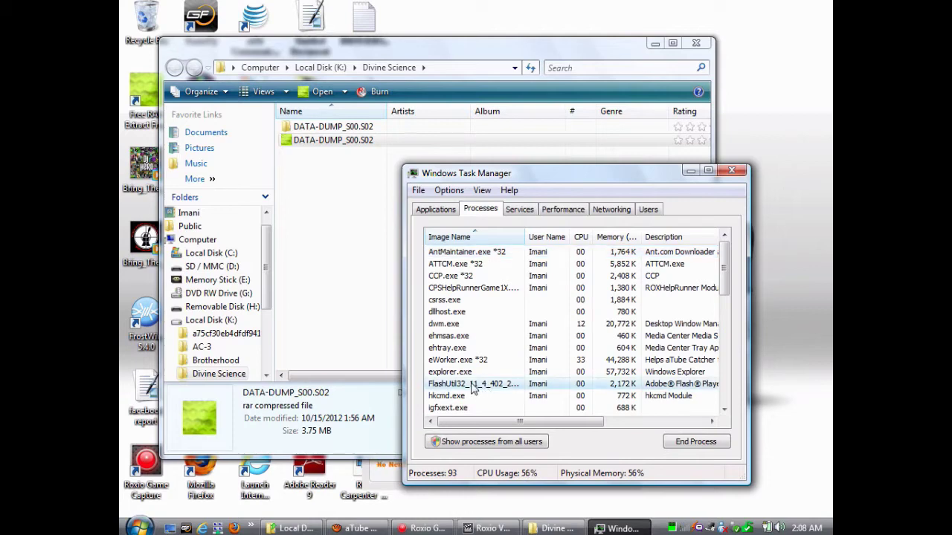
click(673, 442)
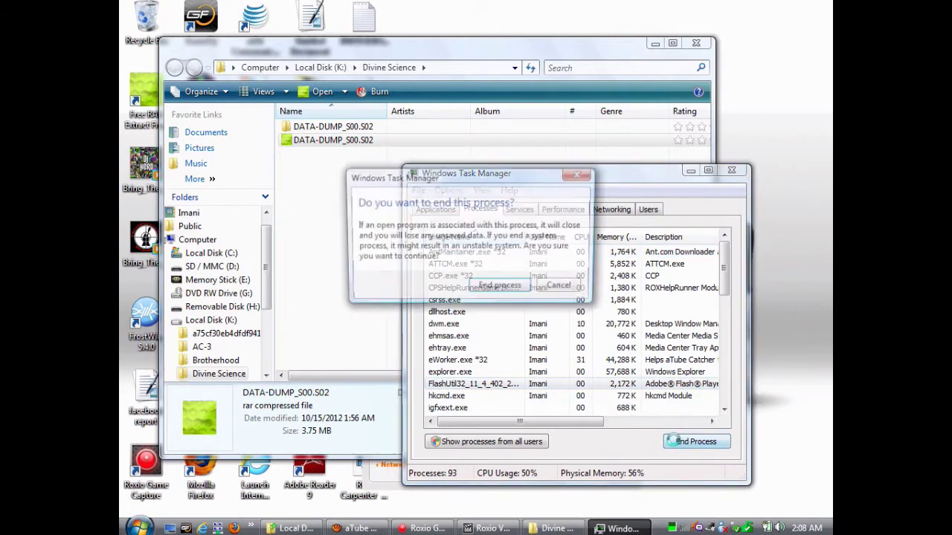
click(481, 287)
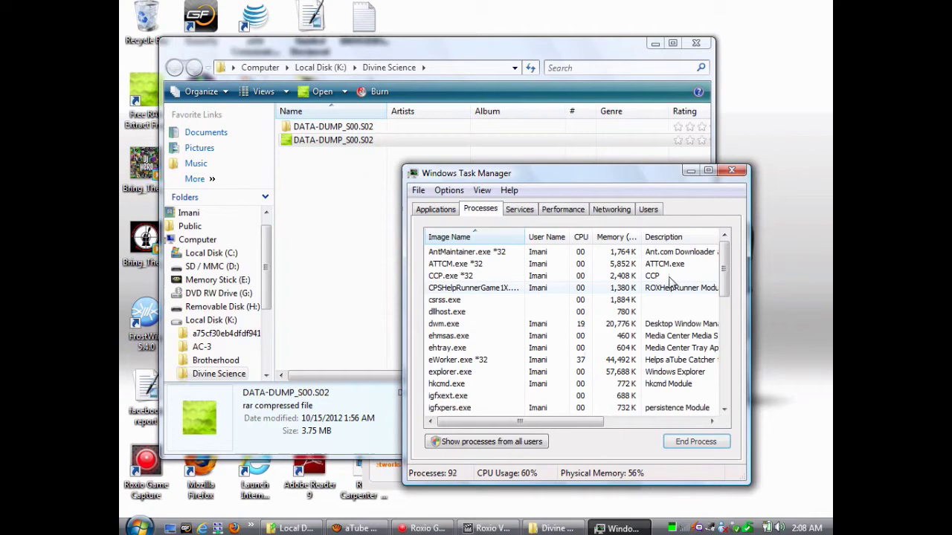
click(690, 171)
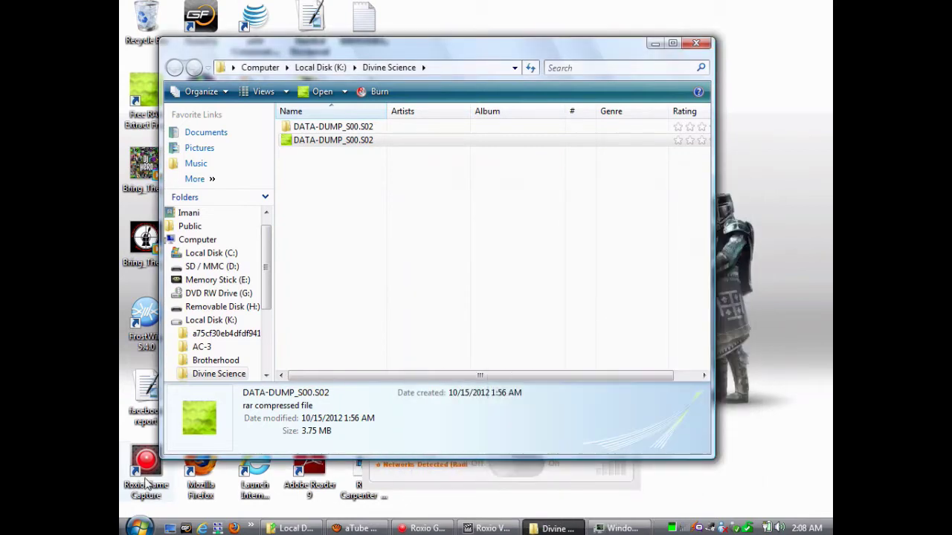
click(202, 526)
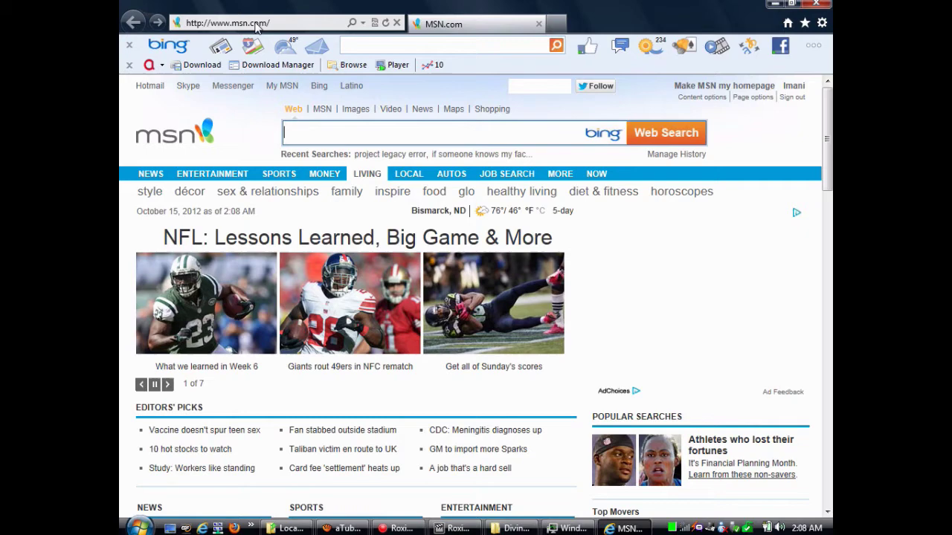
- Go to the Project Legacy app URL, which shows 'APPLICATION HAS ALREADY BEEN LAUNCHED'
click(256, 23)
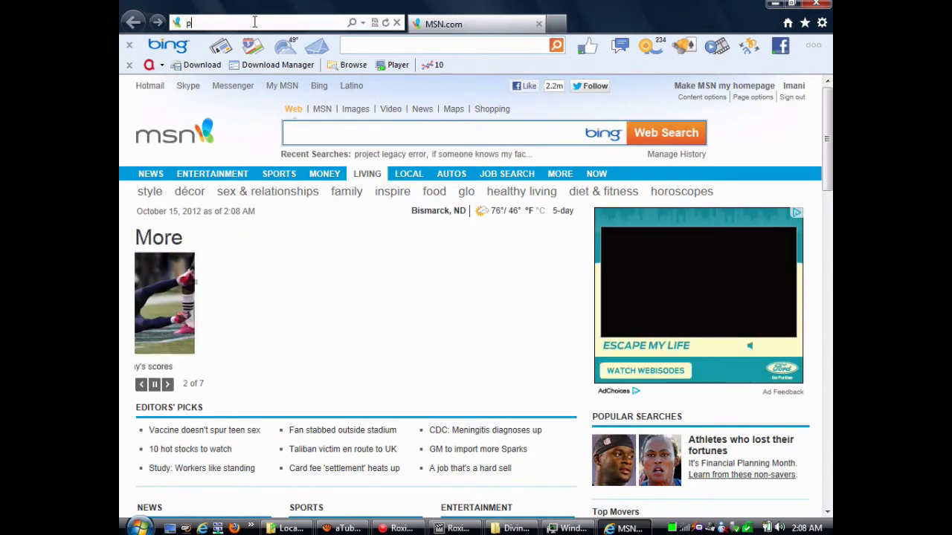
text(p)
key(Return)
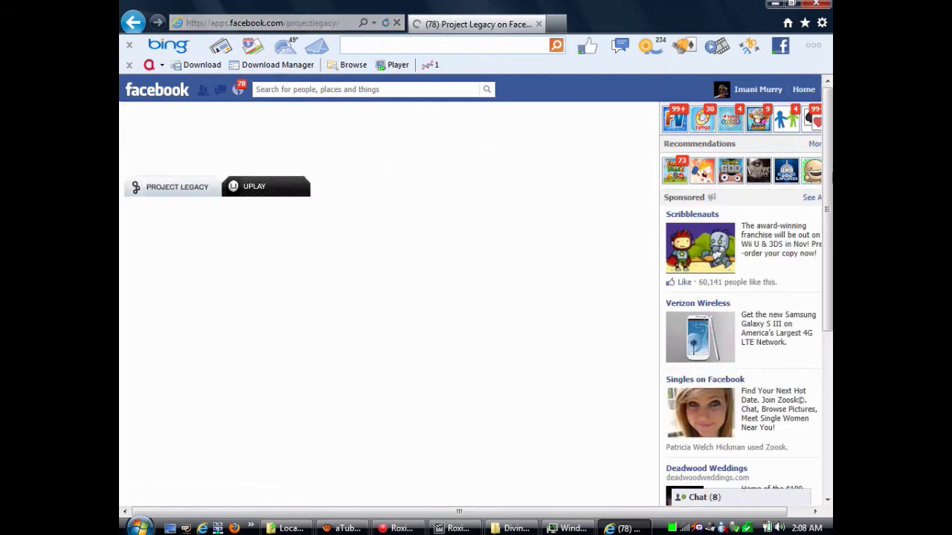
scroll(387, 297, down, 2)
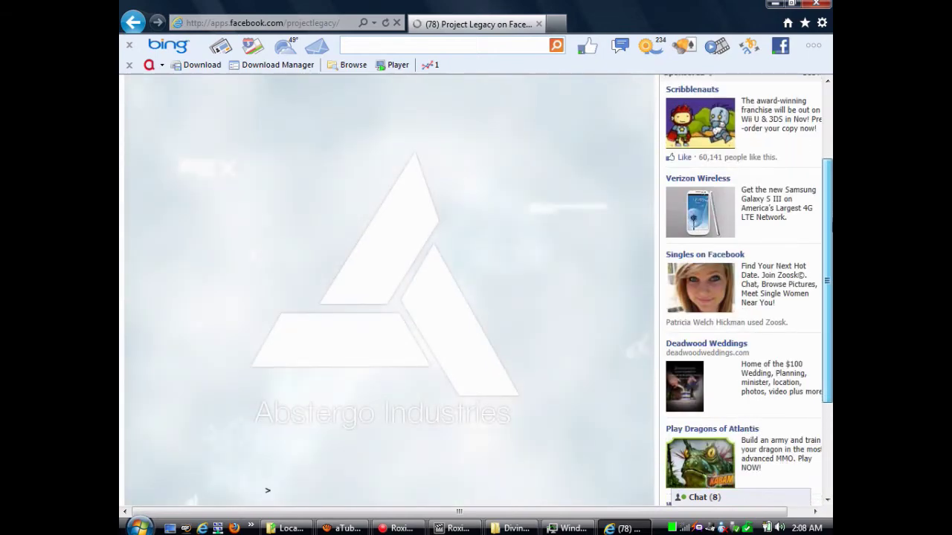
scroll(479, 290, down, 1)
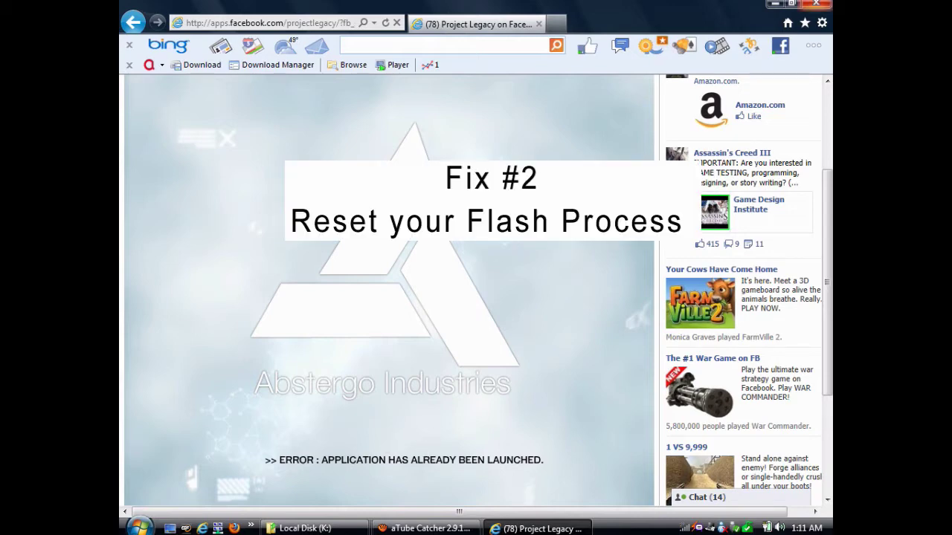
- Close the Internet Explorer window running Project Legacy
click(830, 4)
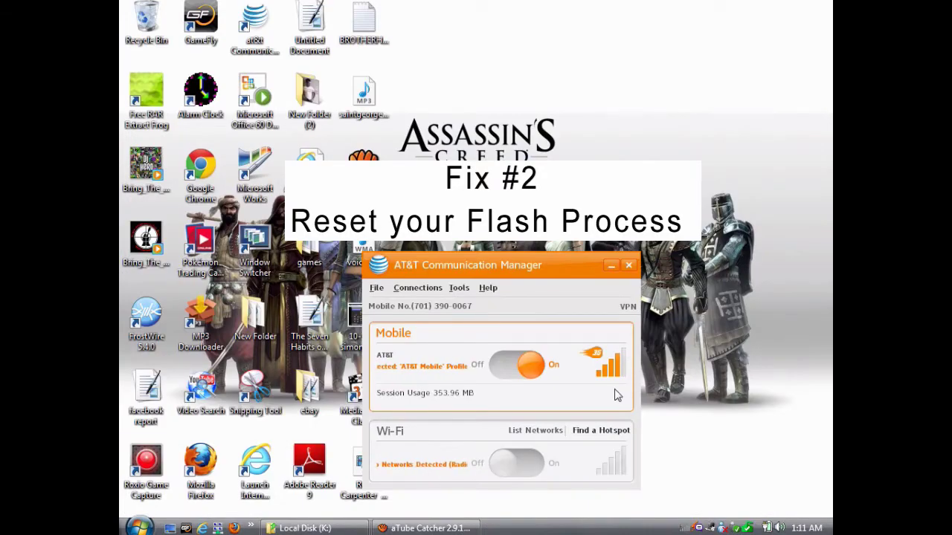
- End the FlashUtil32 Flash Player process in Task Manager and close Task Manager
right_click(524, 523)
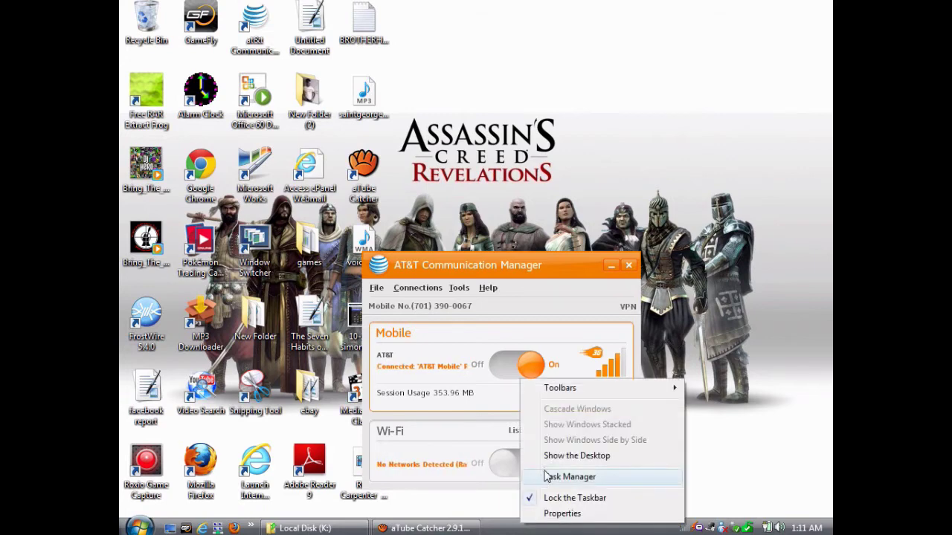
click(569, 476)
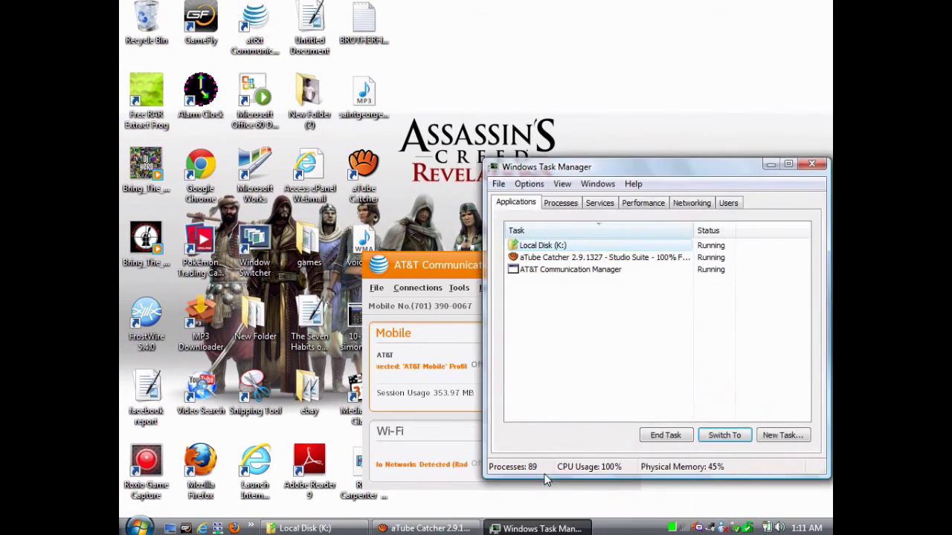
drag(599, 170, 518, 175)
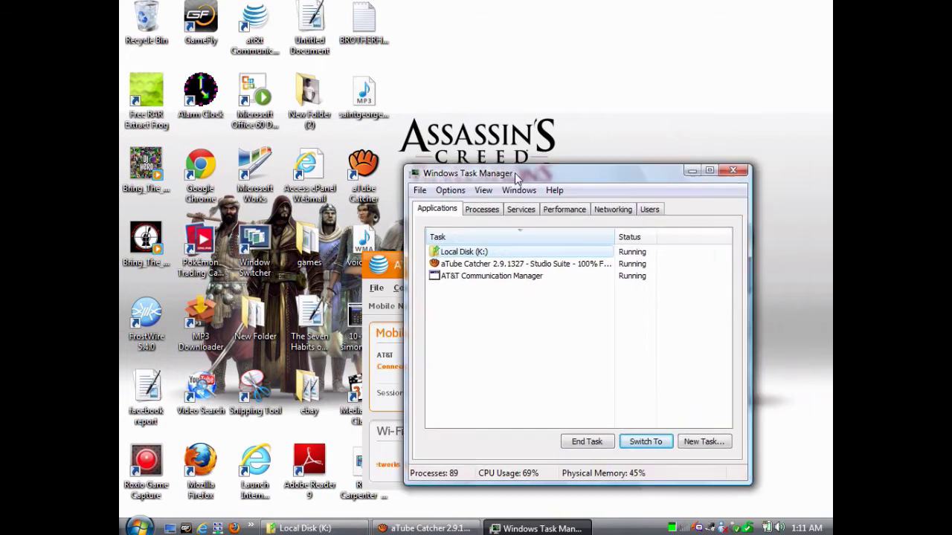
click(489, 212)
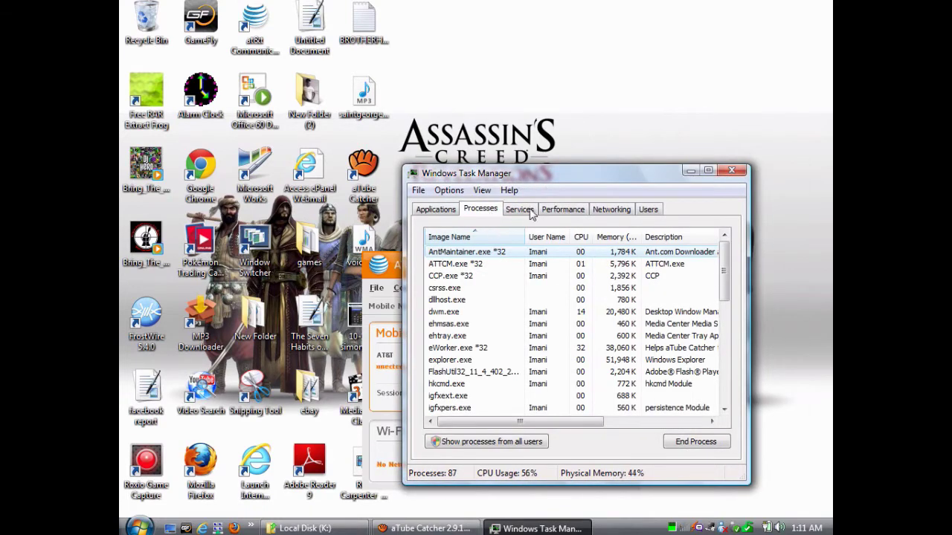
scroll(731, 262, down, 1)
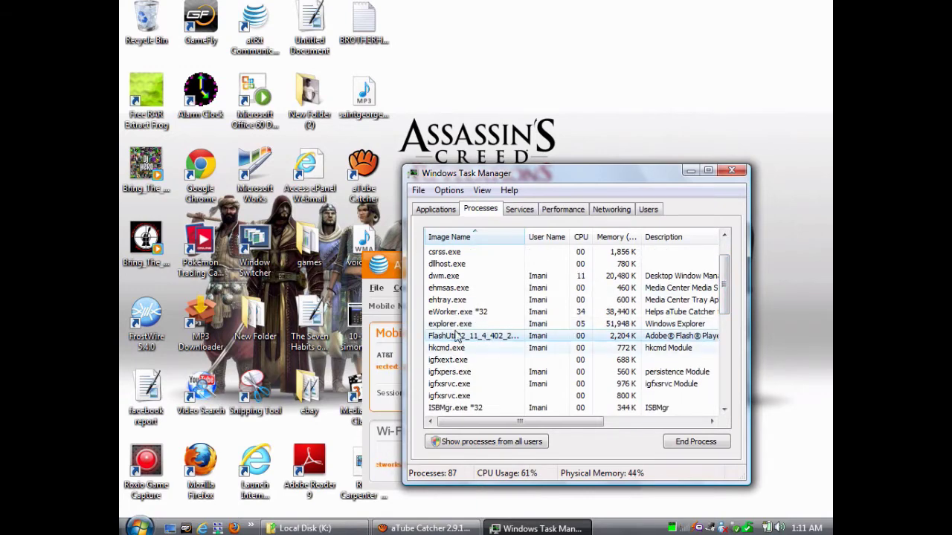
click(449, 339)
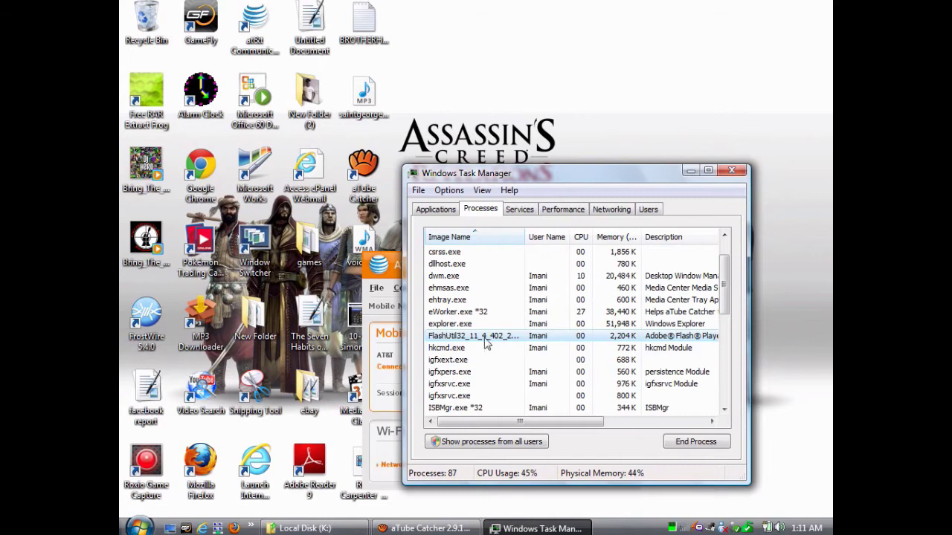
click(680, 442)
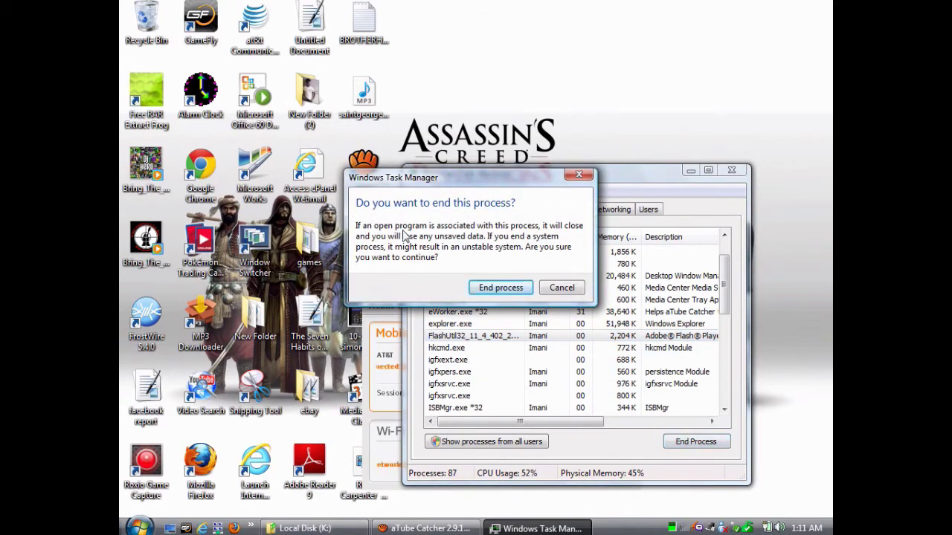
click(497, 288)
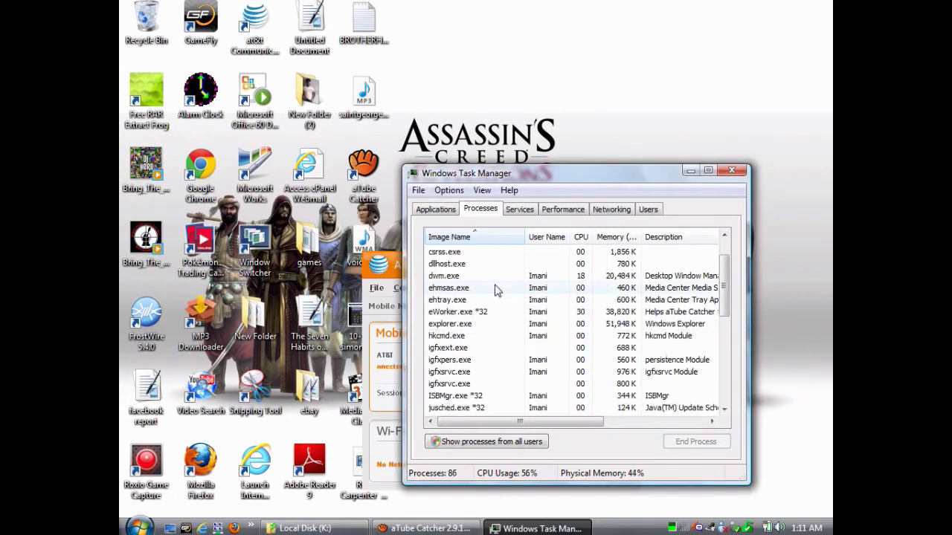
click(731, 171)
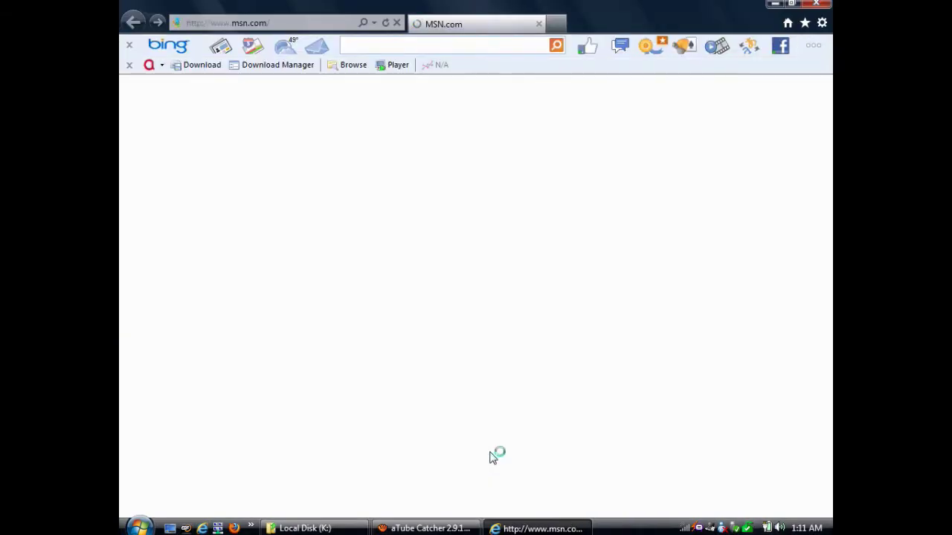
- Replace the msn.com address with the Project Legacy app URL and scroll to the Abstergo loading screen
click(260, 21)
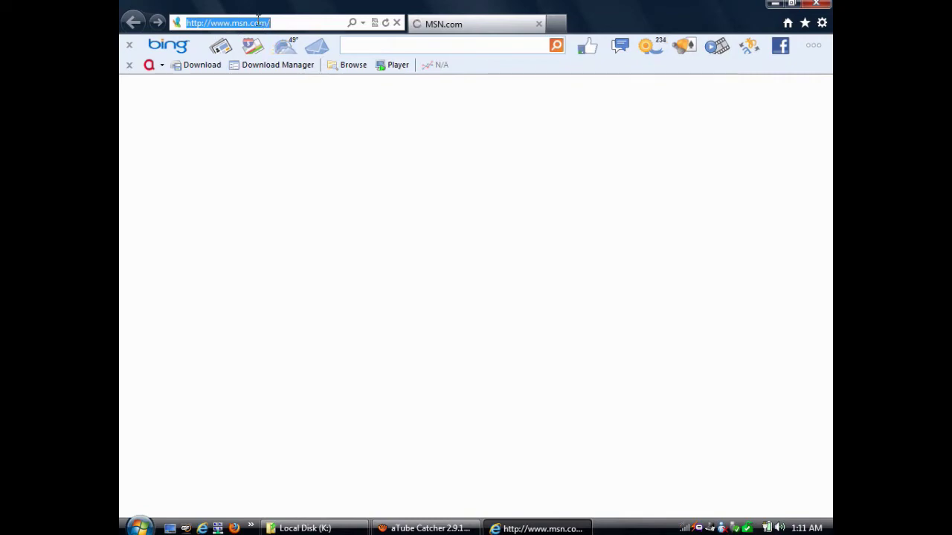
text(ht)
key(Return)
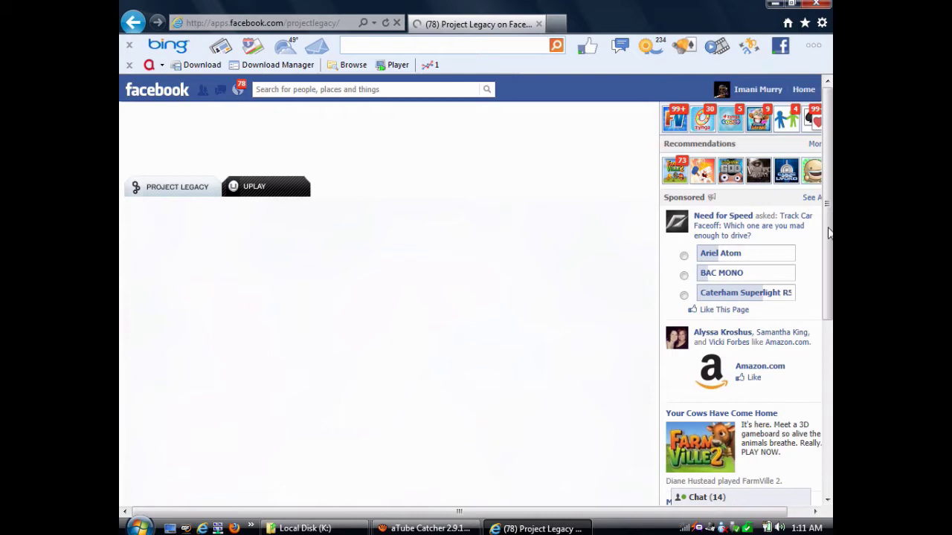
scroll(829, 234, down, 3)
drag(829, 233, 829, 266)
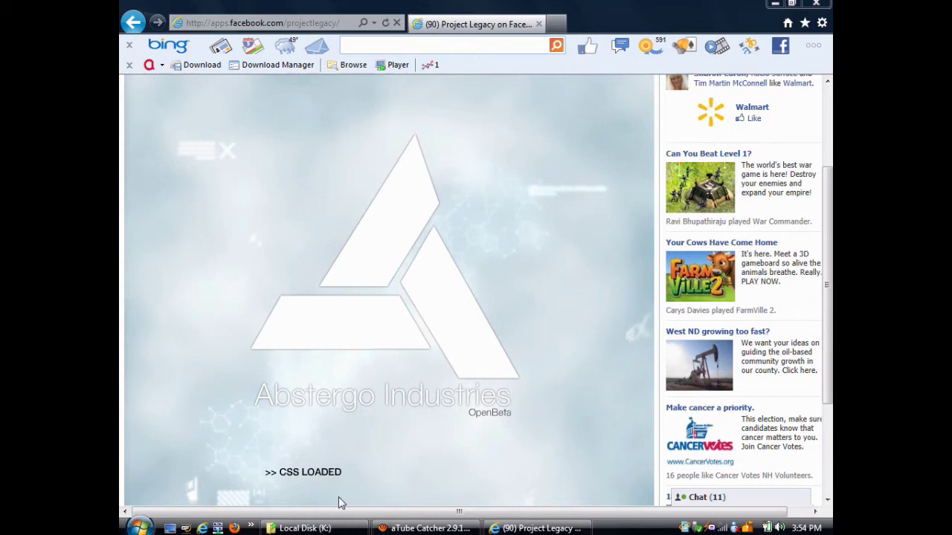
drag(293, 471, 335, 472)
click(503, 433)
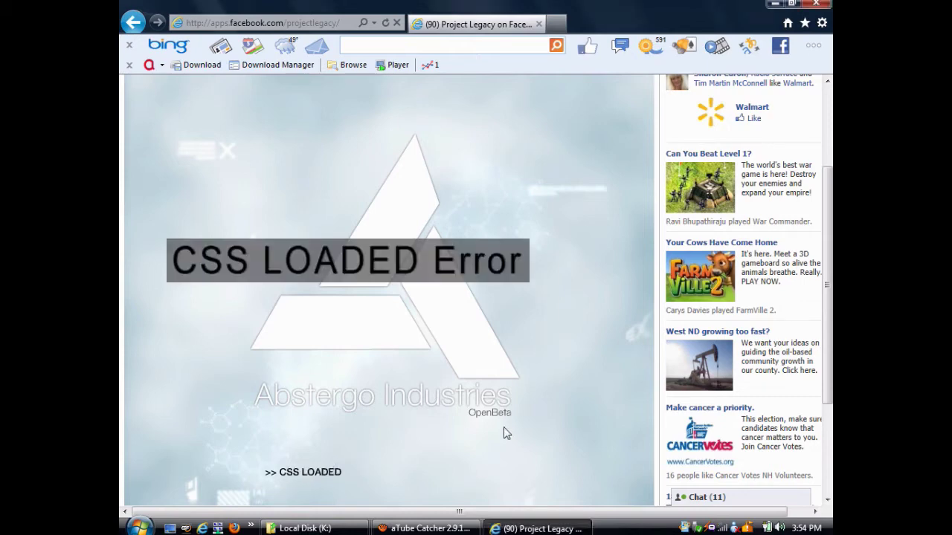
drag(469, 413, 498, 415)
scroll(821, 263, up, 3)
scroll(800, 232, down, 1)
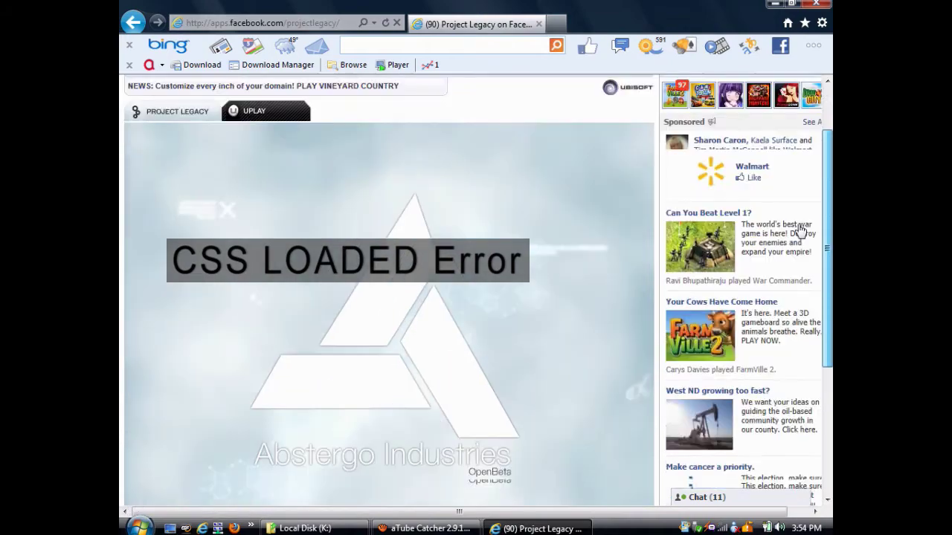
scroll(799, 232, up, 1)
scroll(795, 208, down, 1)
scroll(769, 153, up, 1)
scroll(805, 197, down, 1)
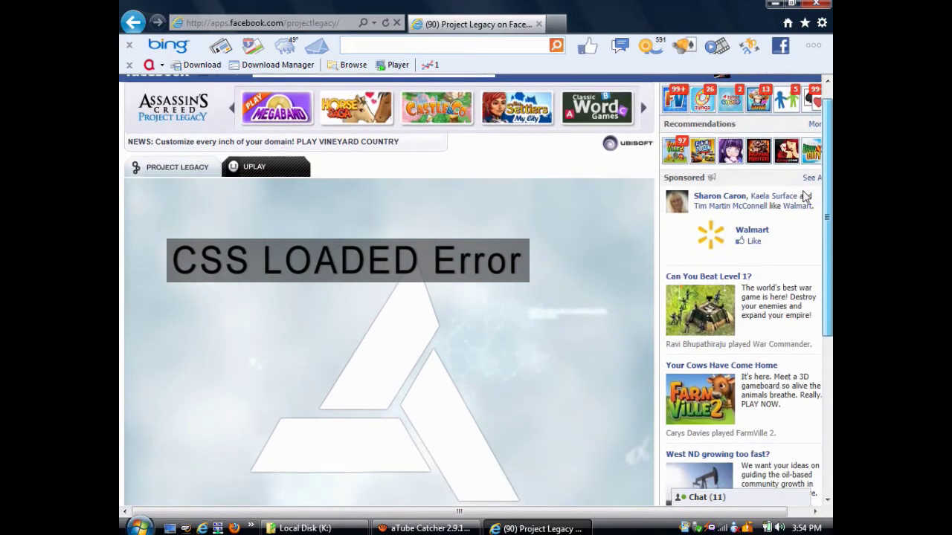
scroll(807, 216, down, 3)
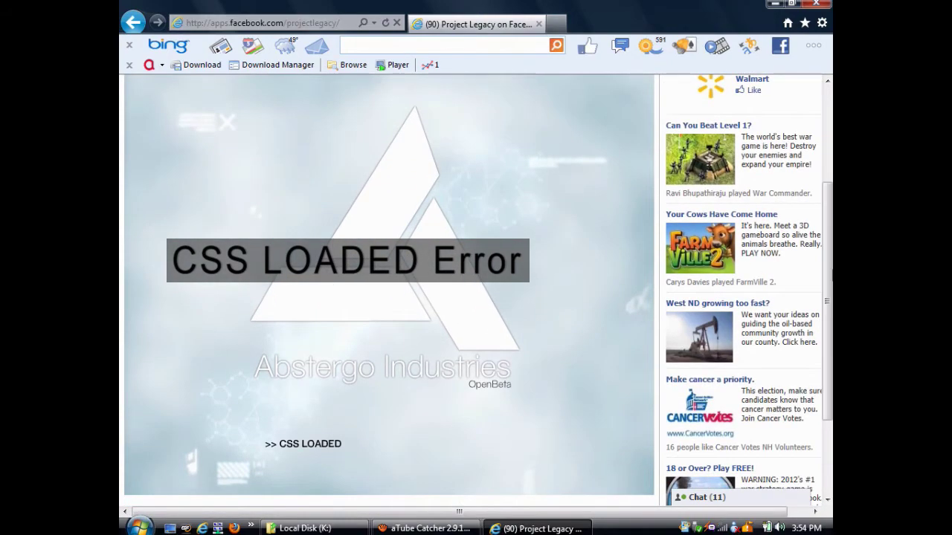
scroll(813, 202, up, 1)
scroll(814, 202, down, 1)
scroll(820, 195, up, 2)
scroll(812, 225, down, 1)
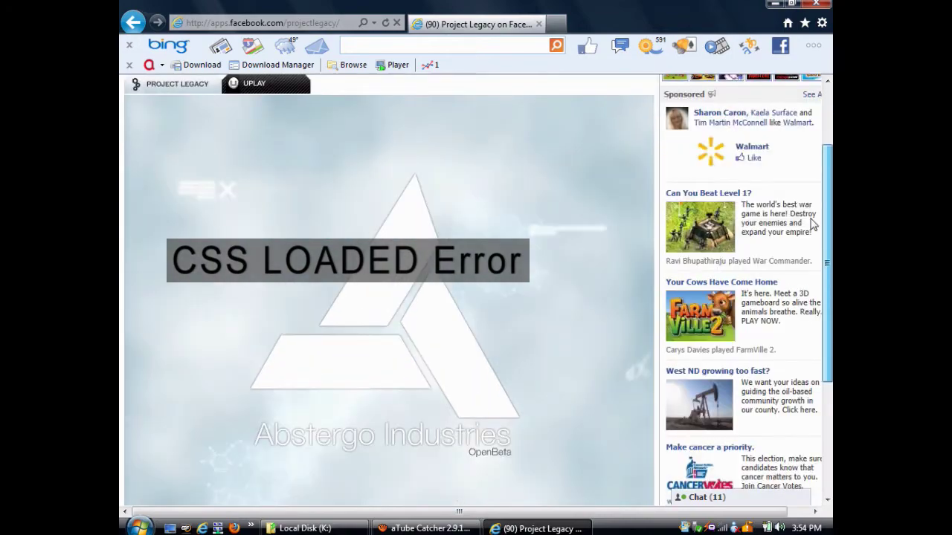
scroll(813, 225, up, 2)
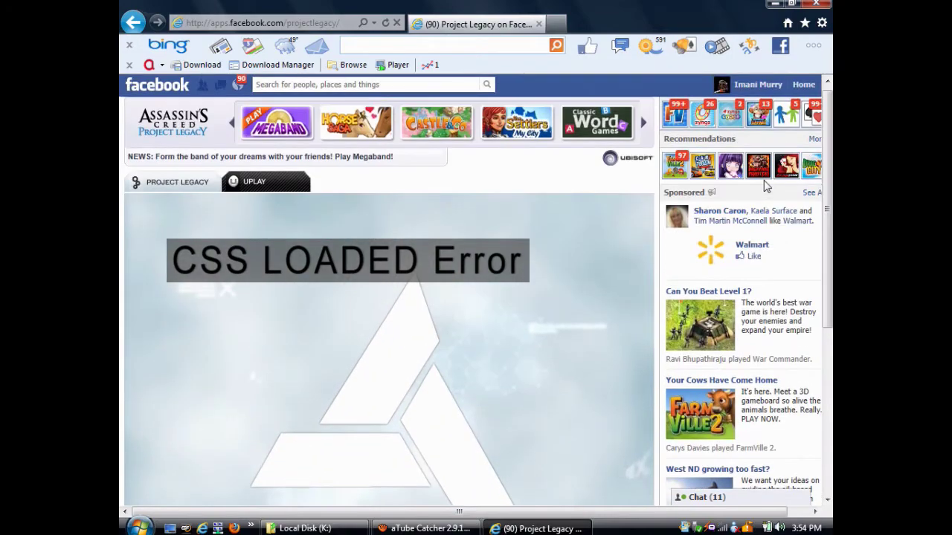
- Search Facebook for 'p' and open the Project Legacy app from the results
click(382, 87)
text(p)
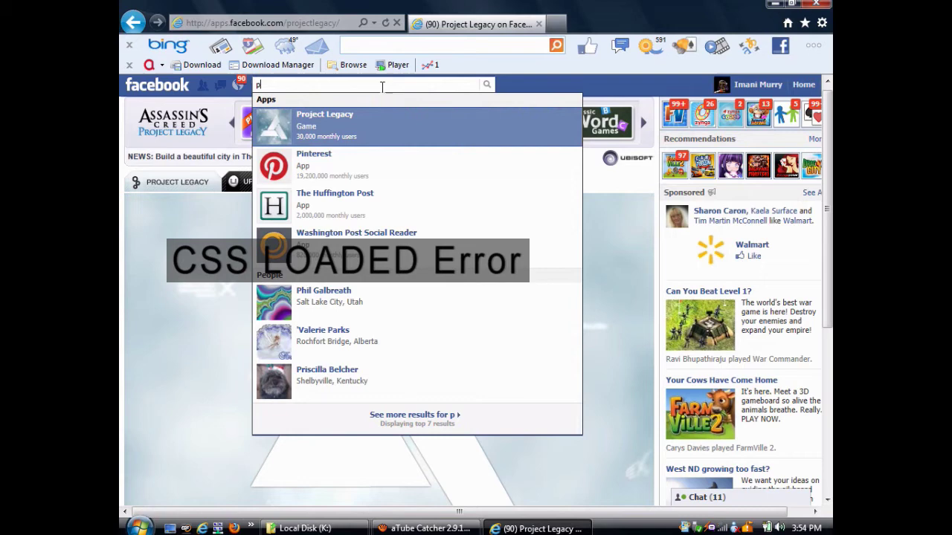
click(381, 128)
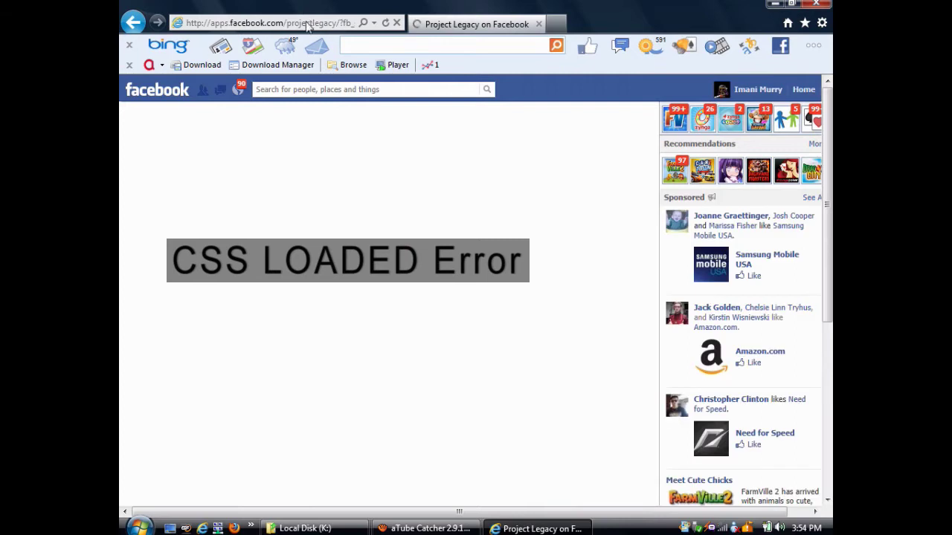
- Select parts of the Project Legacy page address, then scroll to check the stalled game
click(306, 25)
click(200, 23)
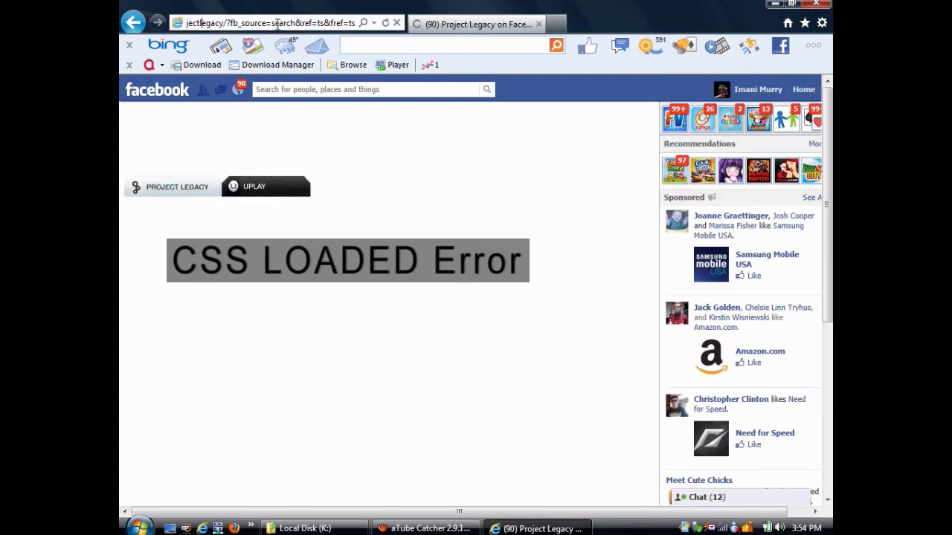
double_click(276, 23)
click(327, 21)
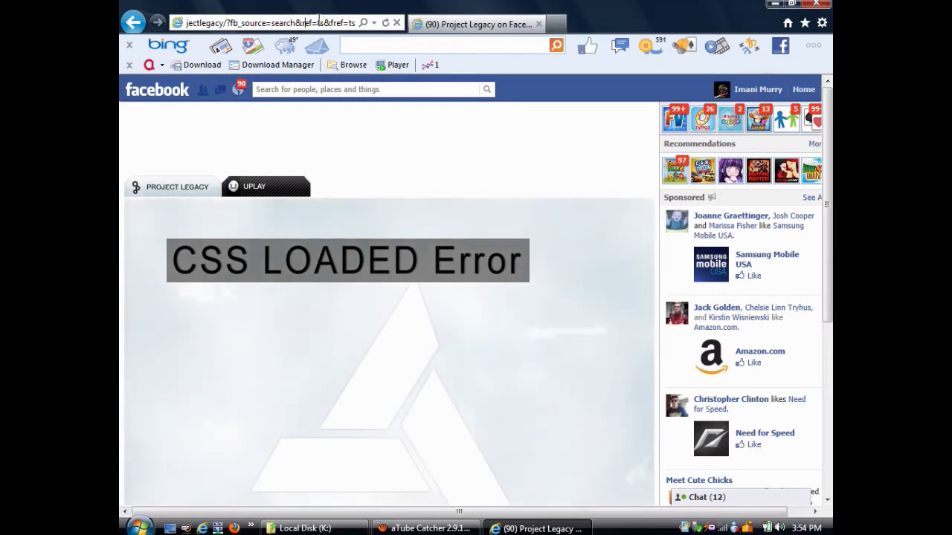
drag(332, 22, 354, 22)
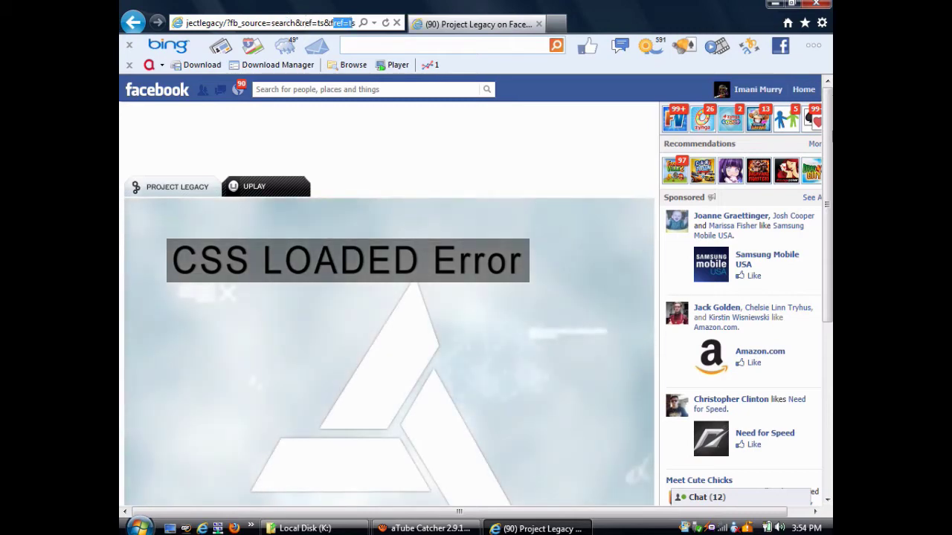
scroll(387, 297, down, 3)
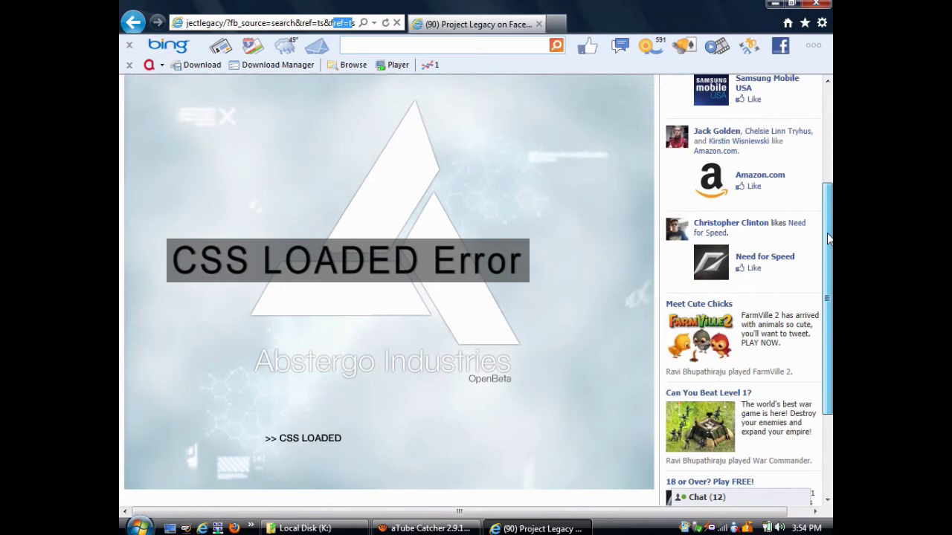
scroll(764, 165, up, 2)
scroll(765, 165, up, 1)
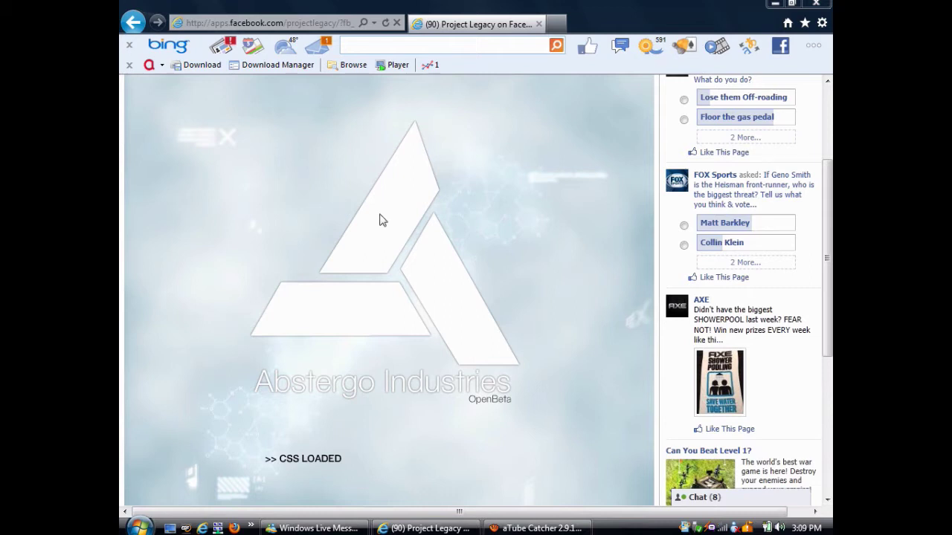
click(386, 23)
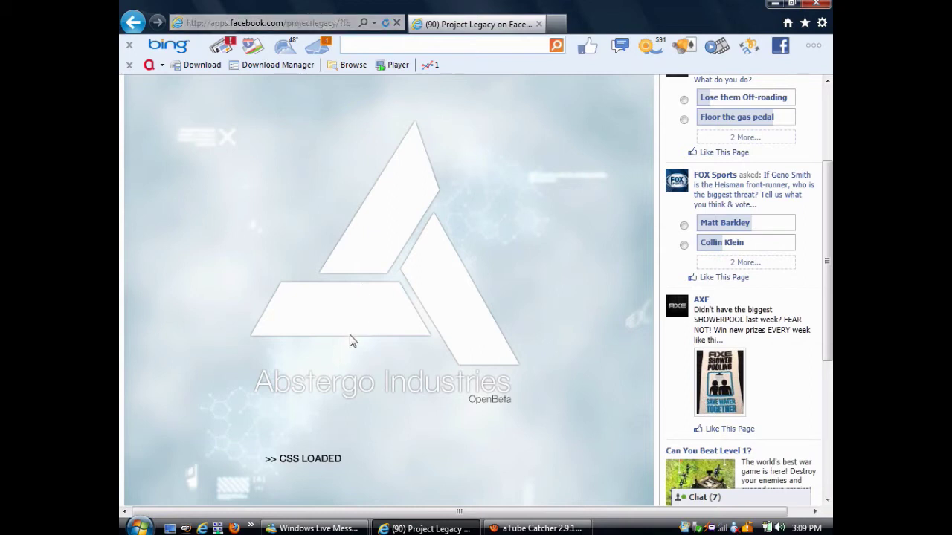
drag(279, 460, 330, 450)
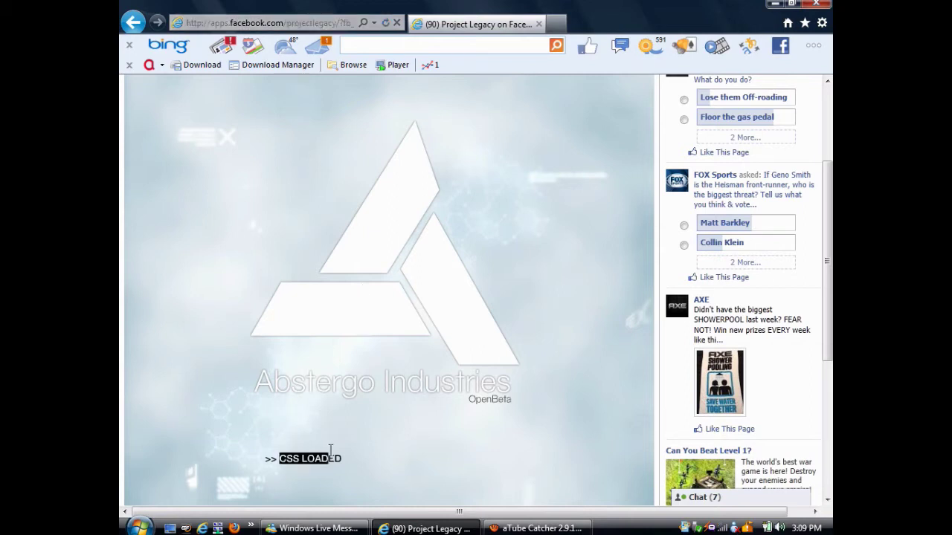
click(321, 459)
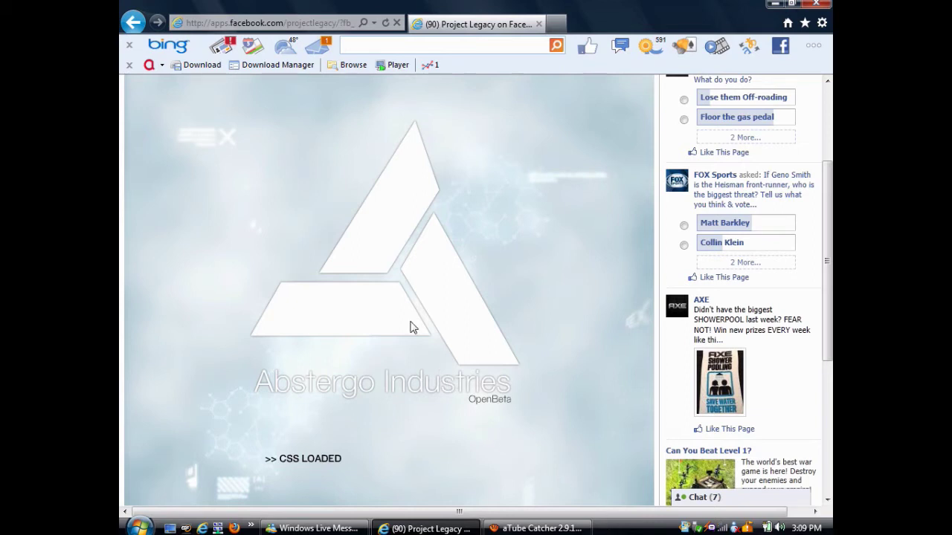
- Open Task Manager from the taskbar and select the Adobe Flash Player process
right_click(637, 533)
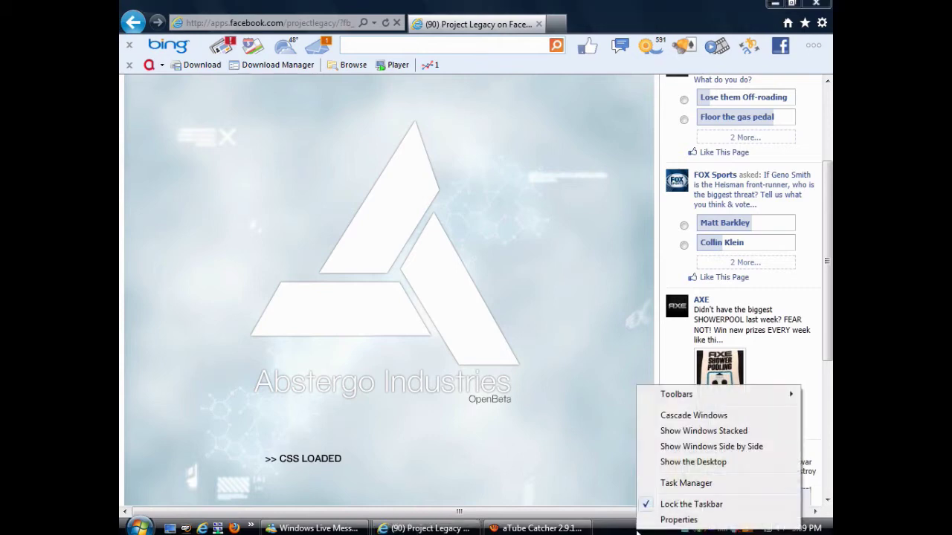
click(658, 484)
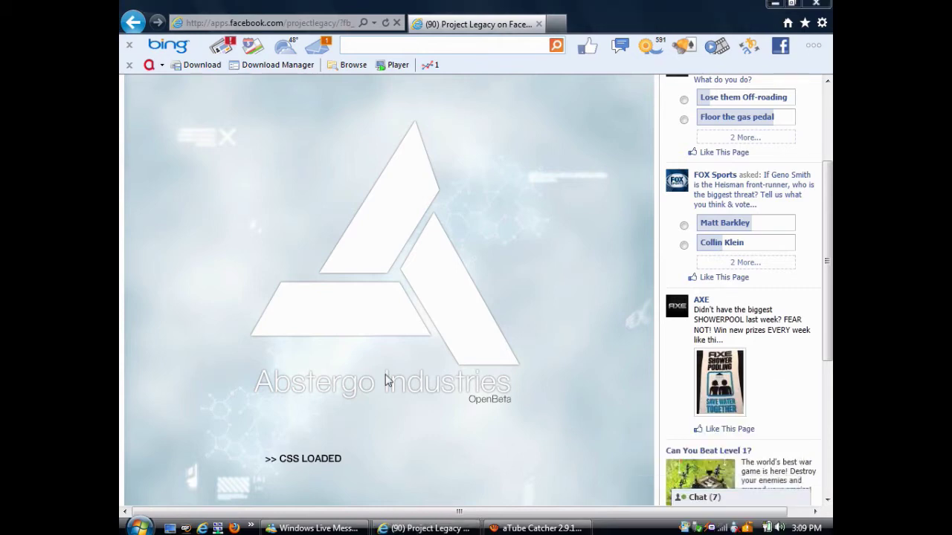
click(449, 194)
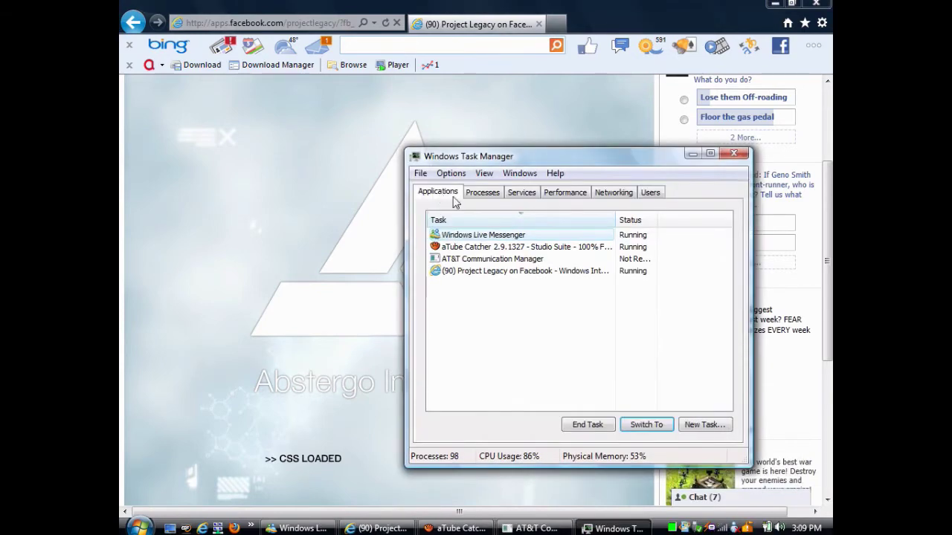
click(481, 194)
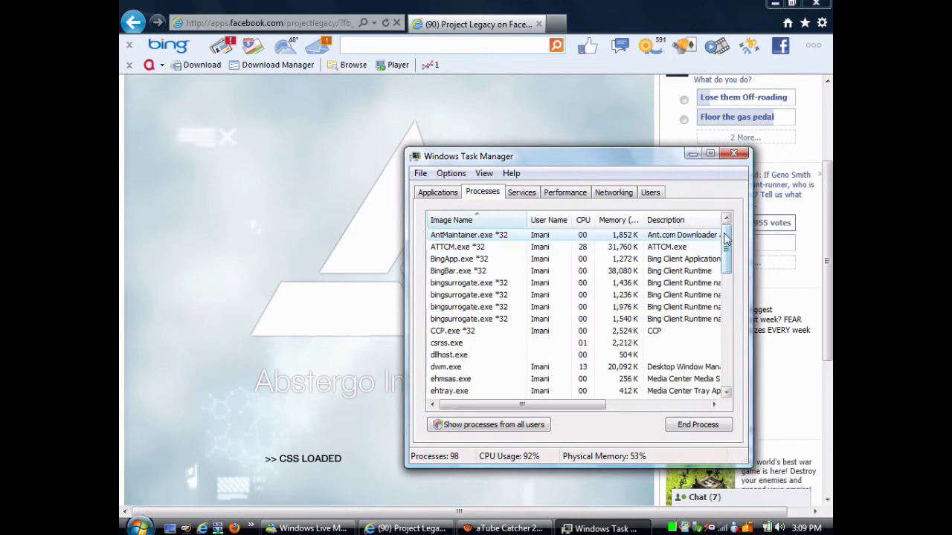
drag(724, 244, 724, 272)
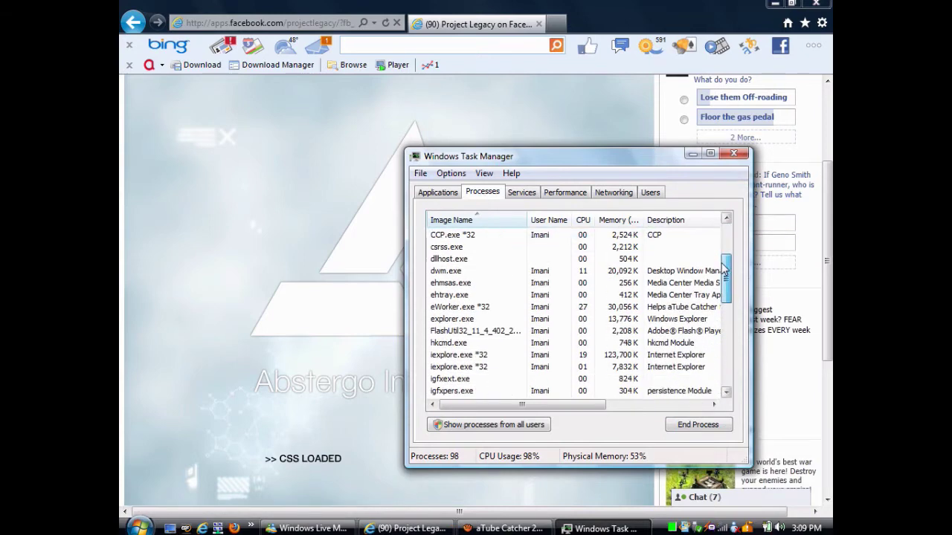
click(439, 335)
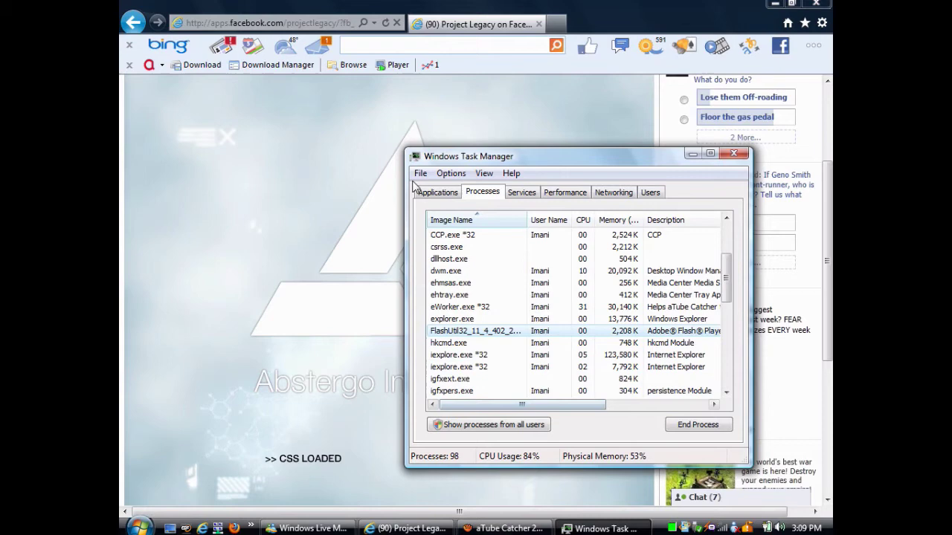
- Close the Internet Explorer and Windows Live Messenger windows
click(548, 46)
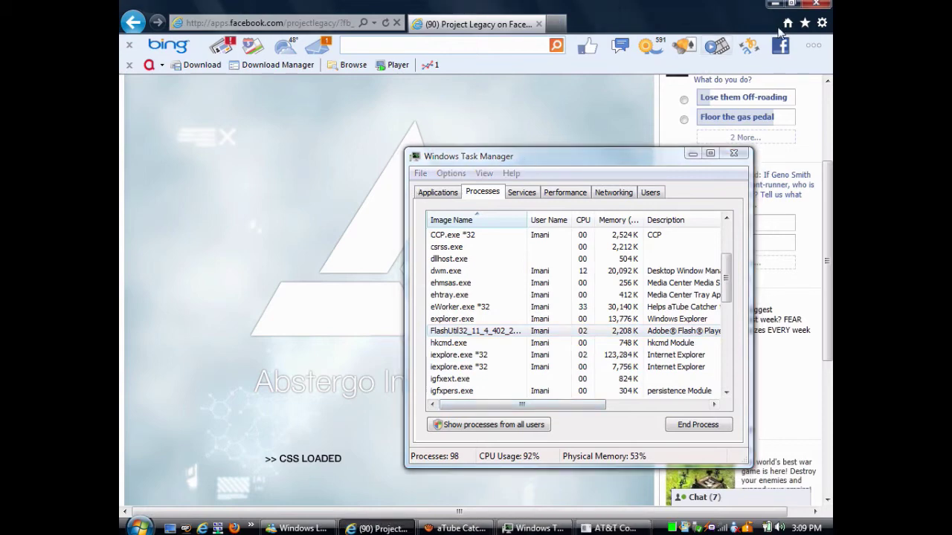
click(827, 4)
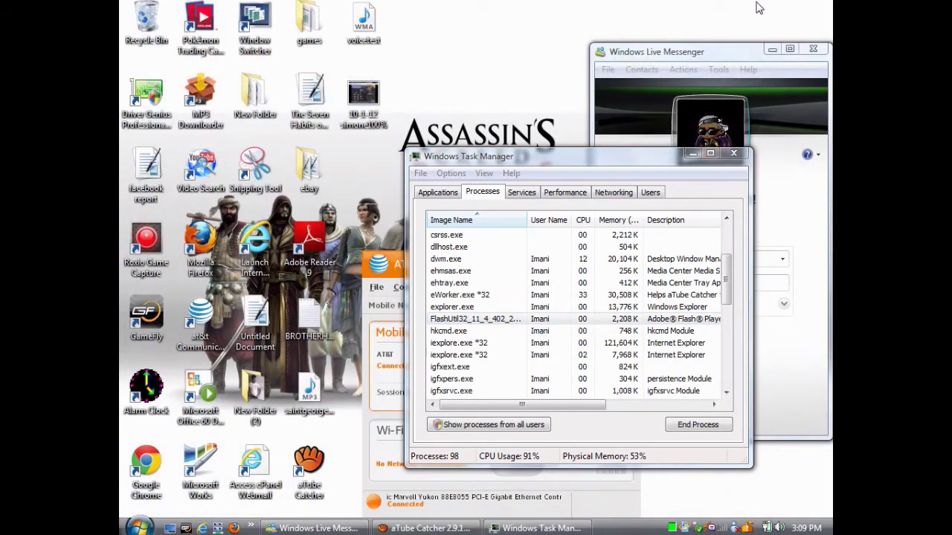
click(812, 49)
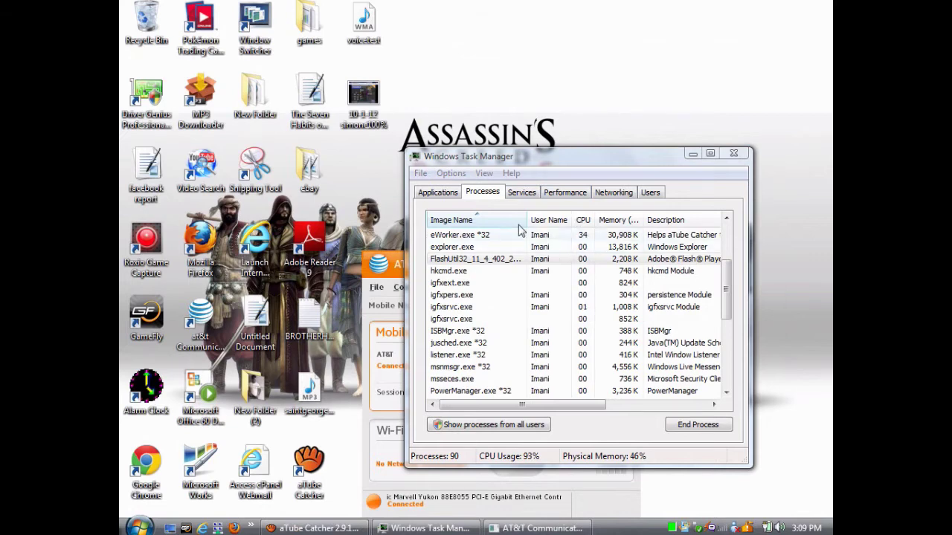
- End the FlashUtil32 Flash Player process, confirm, and minimize Task Manager
right_click(463, 262)
click(452, 266)
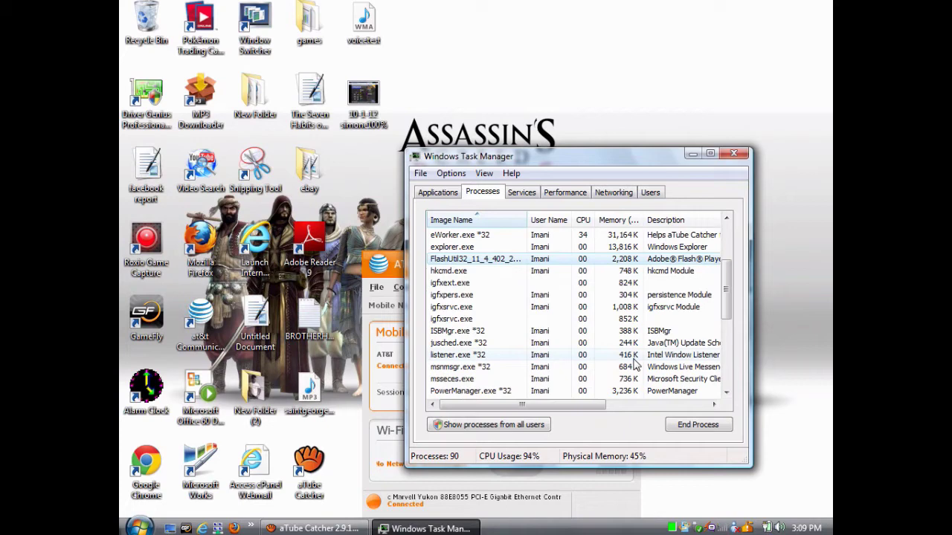
click(703, 426)
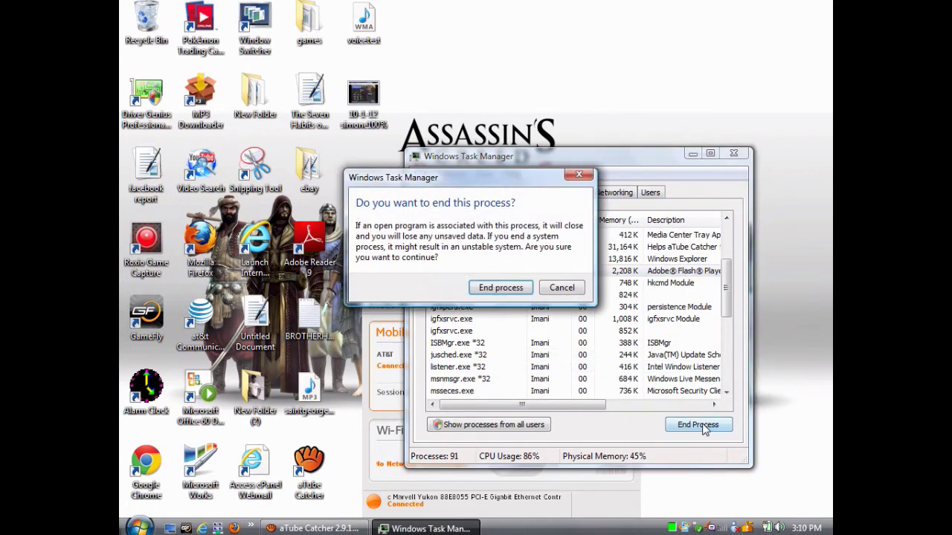
click(509, 290)
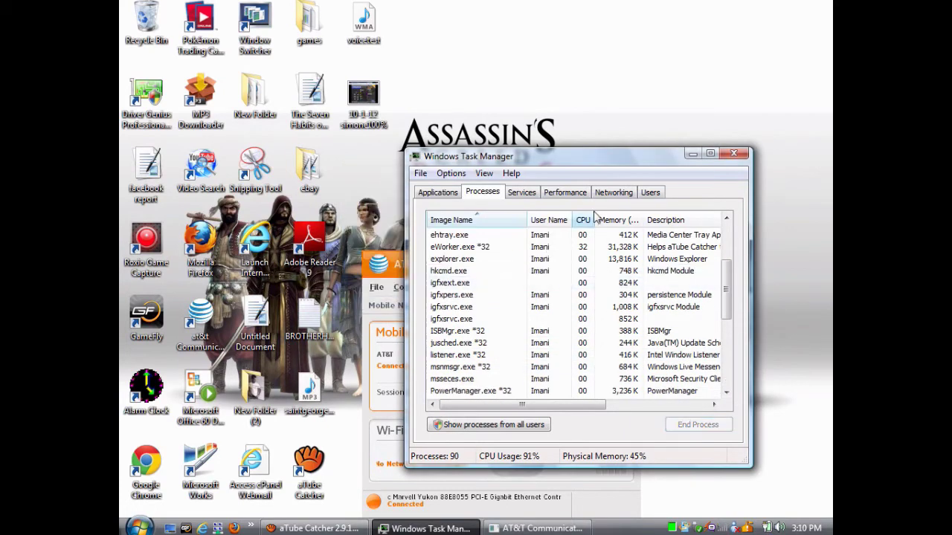
click(691, 154)
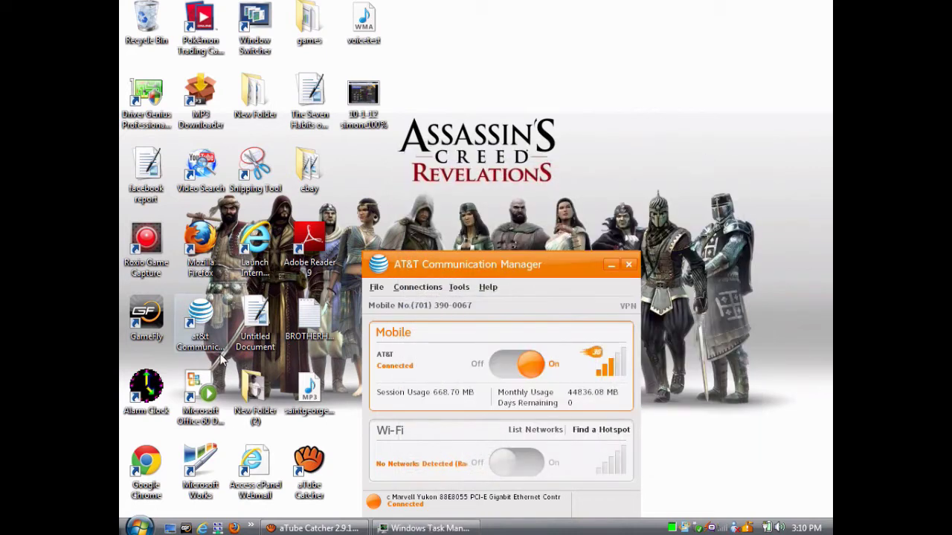
- Launch a new Internet Explorer window and load the 'Project Legacy on Facebook' favourite
double_click(307, 323)
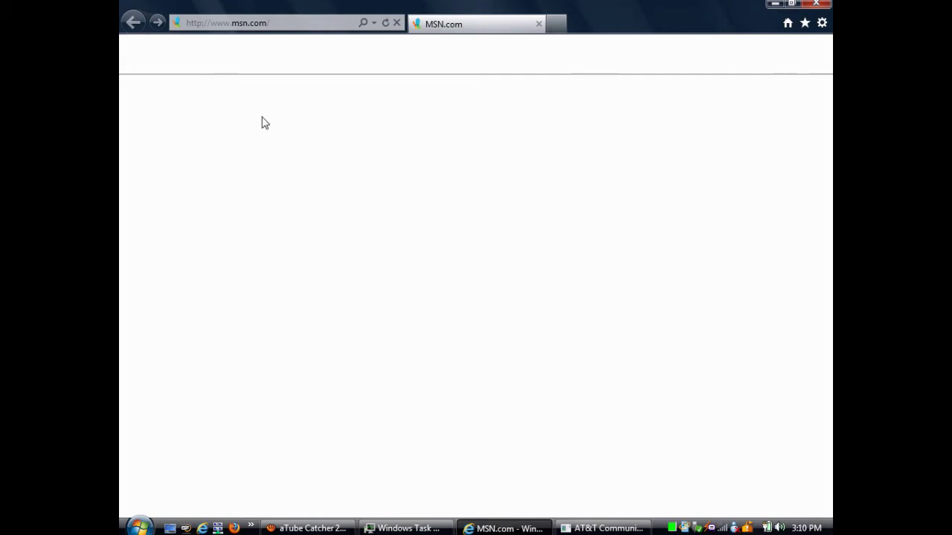
click(295, 23)
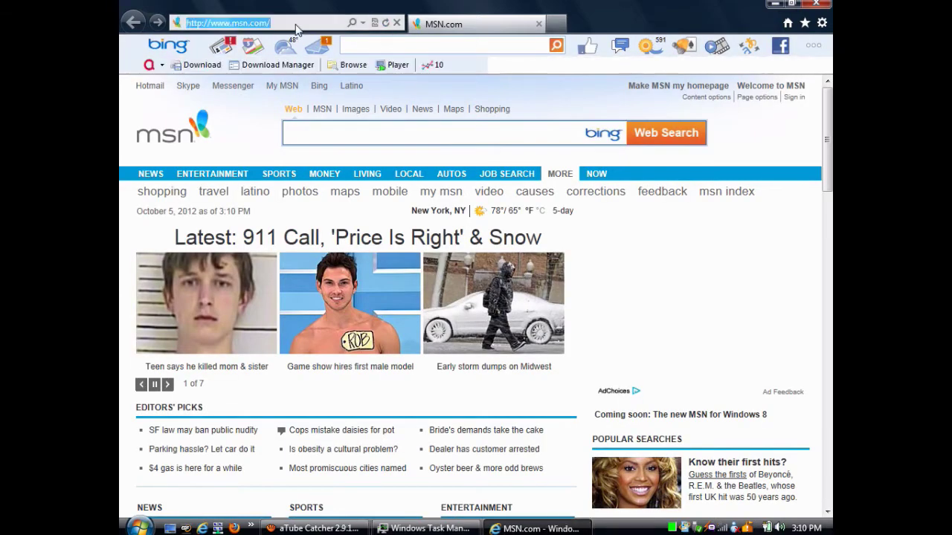
text(project Legacy on Facebook)
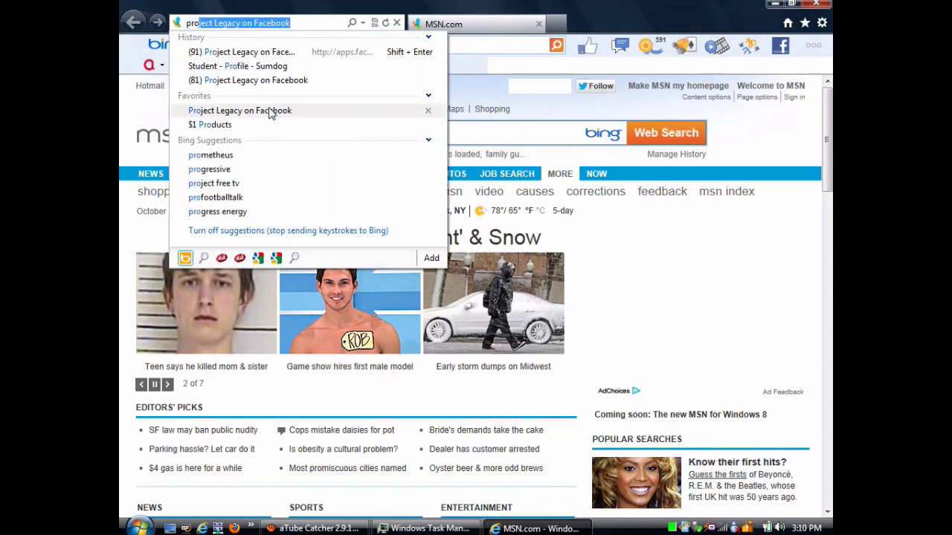
click(270, 110)
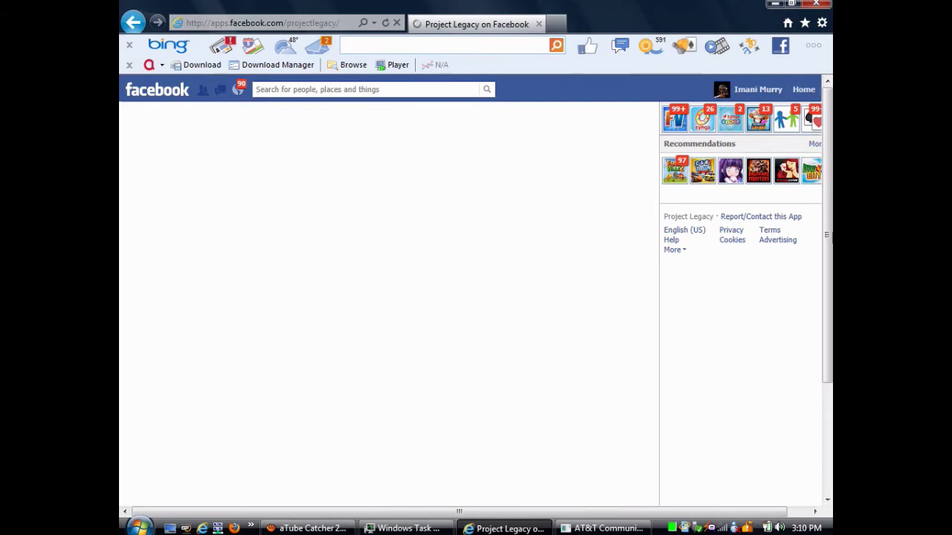
scroll(387, 297, down, 3)
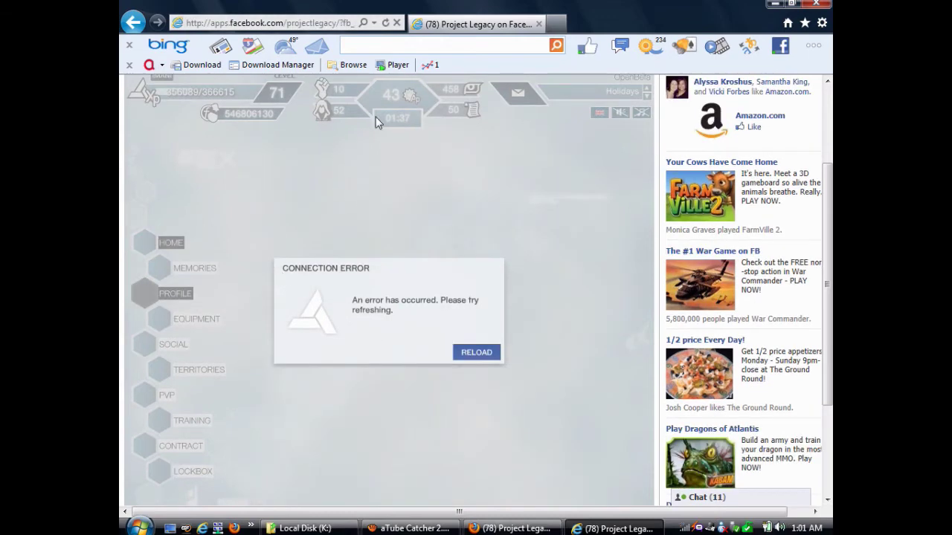
- Refresh the game in Internet Explorer and close Firefox so only one game copy runs
click(385, 24)
key(alt+Tab)
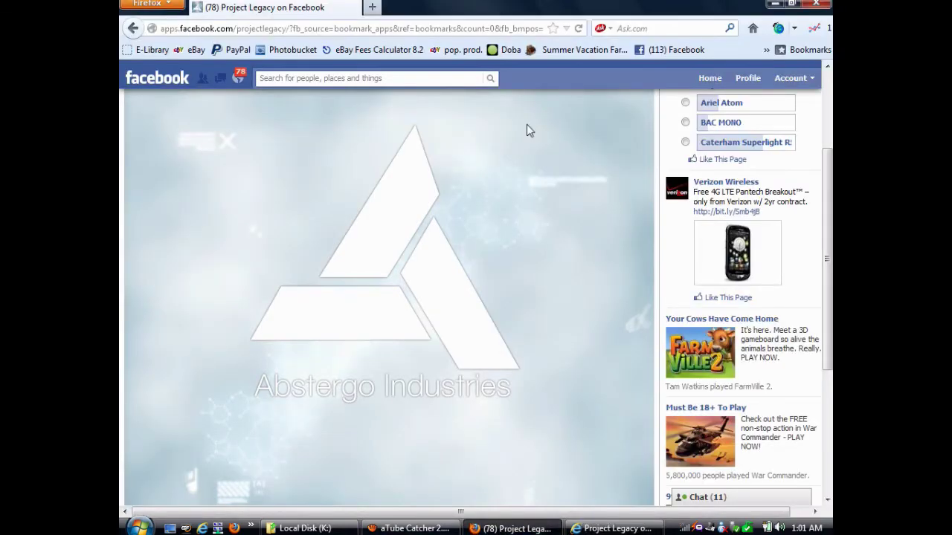
click(815, 4)
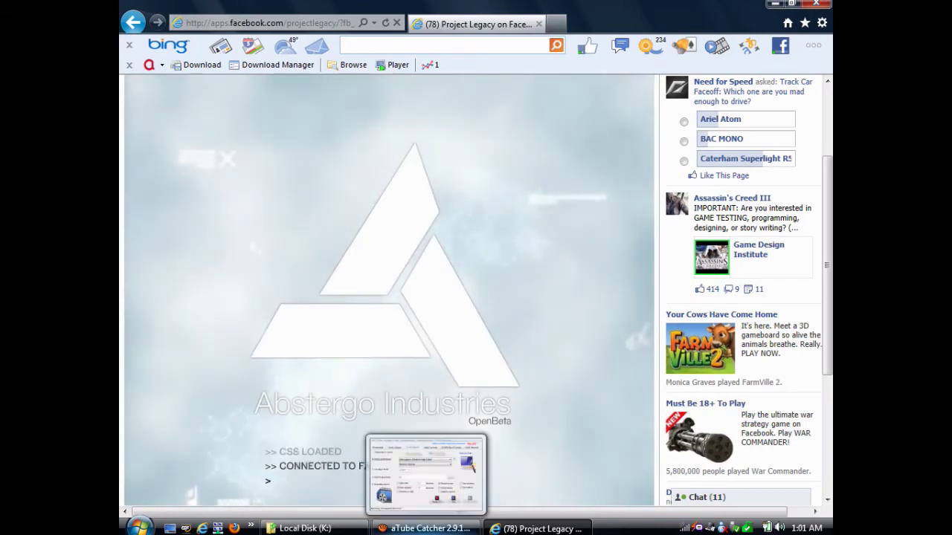
mouse_move(390, 530)
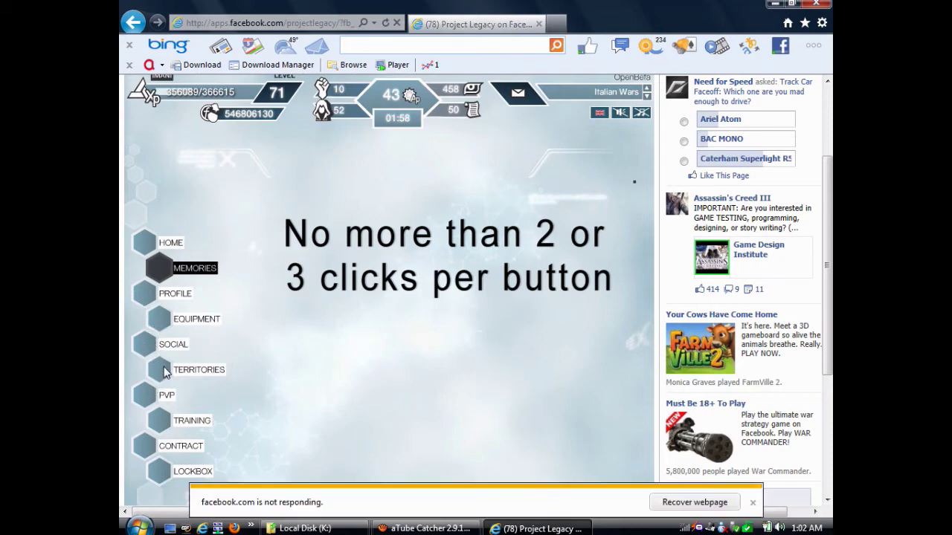
- Open the Equipment section, close the Weapons and Tools panel, and scroll to Training recipes
click(159, 320)
click(148, 294)
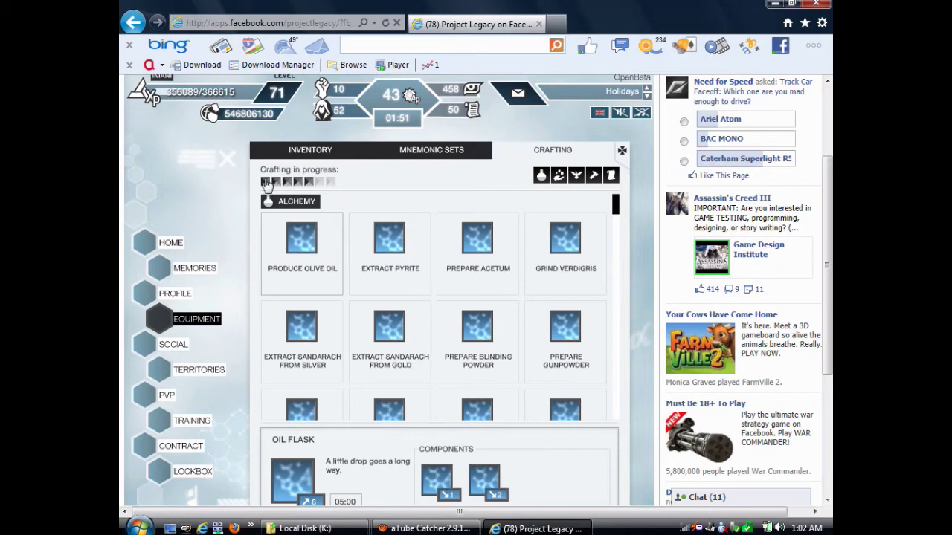
scroll(330, 215, down, 10)
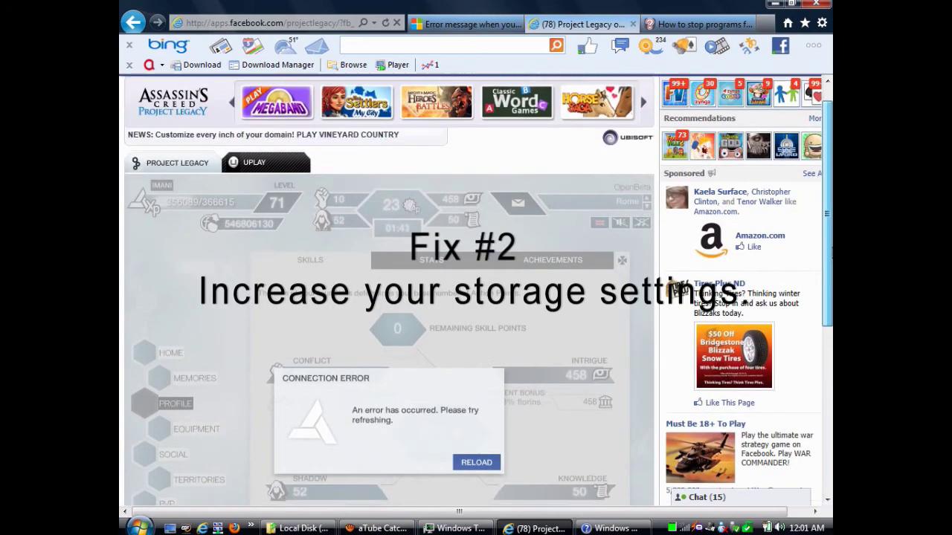
- Set the Flash Player local storage for static11.cdn.ubi.com to Unlimited
scroll(743, 301, down, 4)
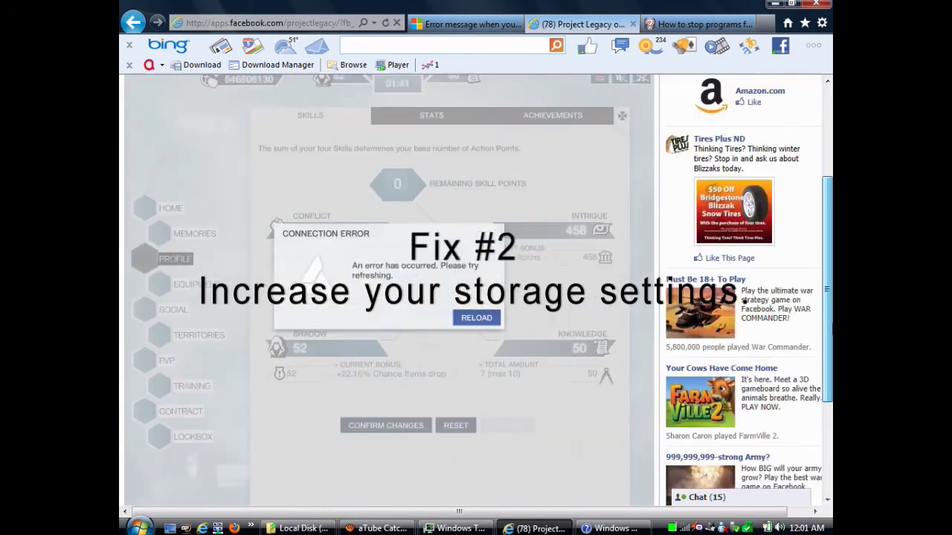
scroll(827, 266, up, 3)
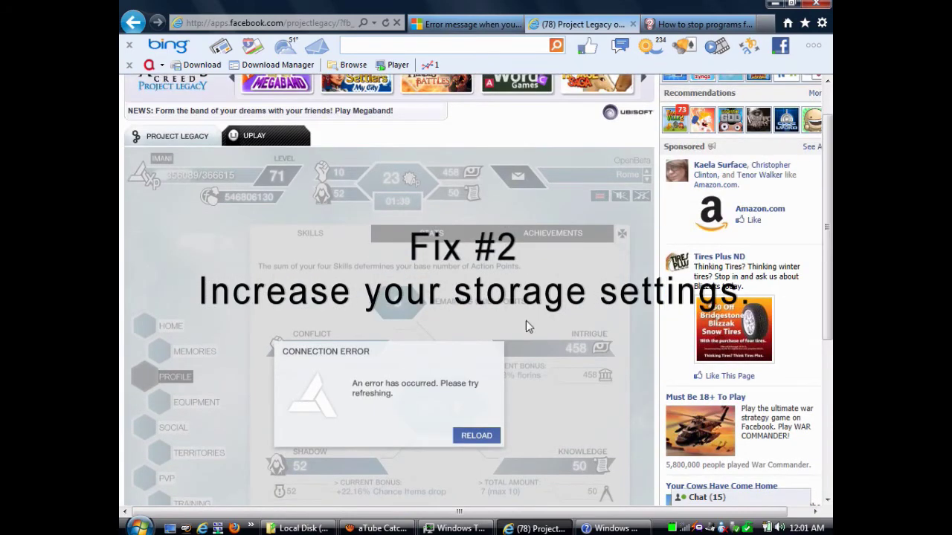
right_click(397, 371)
click(408, 379)
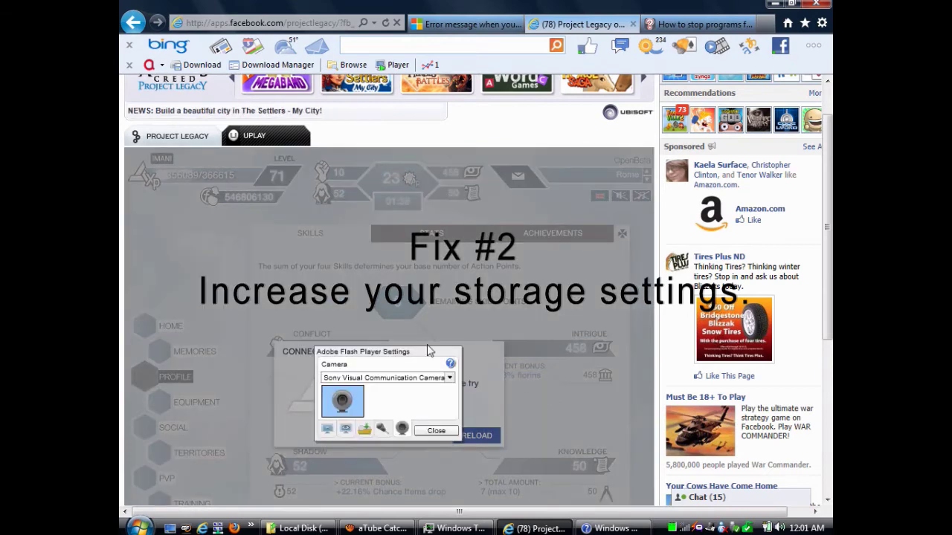
click(364, 429)
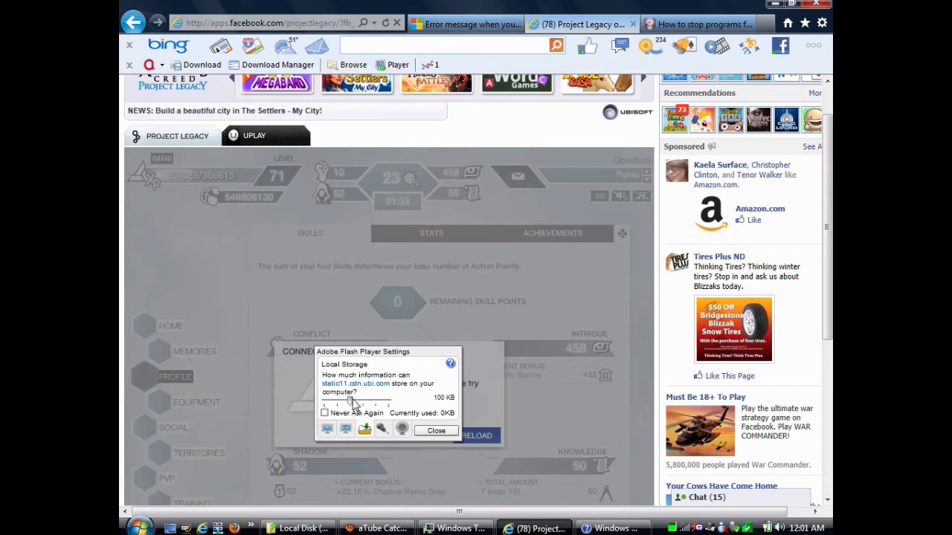
drag(350, 401, 399, 407)
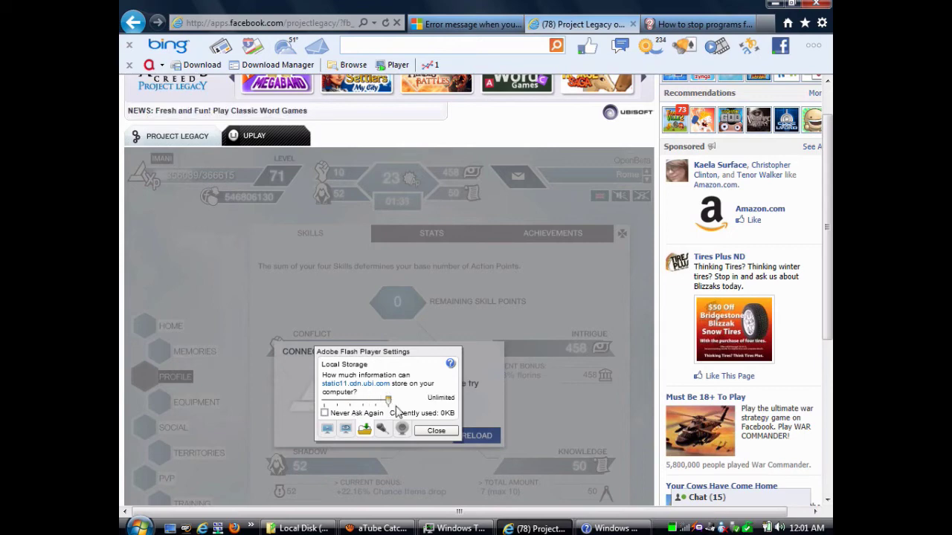
- Close the Flash Player Settings and refresh the page until the game menu loads
click(423, 433)
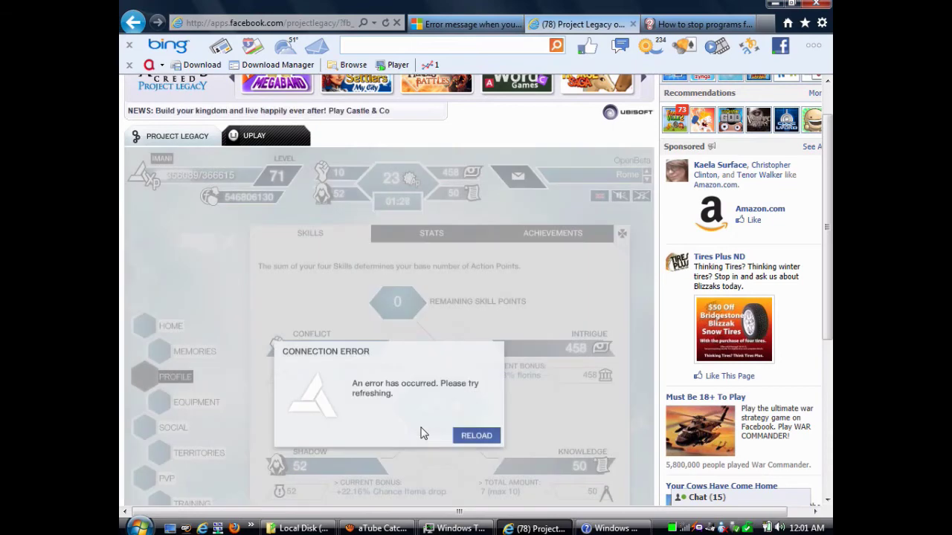
click(386, 24)
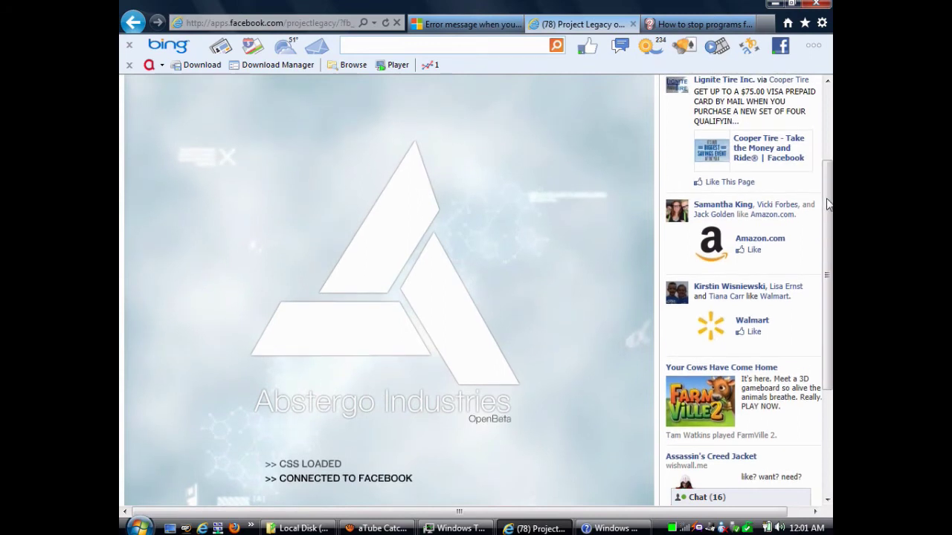
mouse_move(827, 207)
mouse_down()
mouse_move(830, 222)
mouse_move(830, 186)
mouse_move(823, 206)
mouse_up()
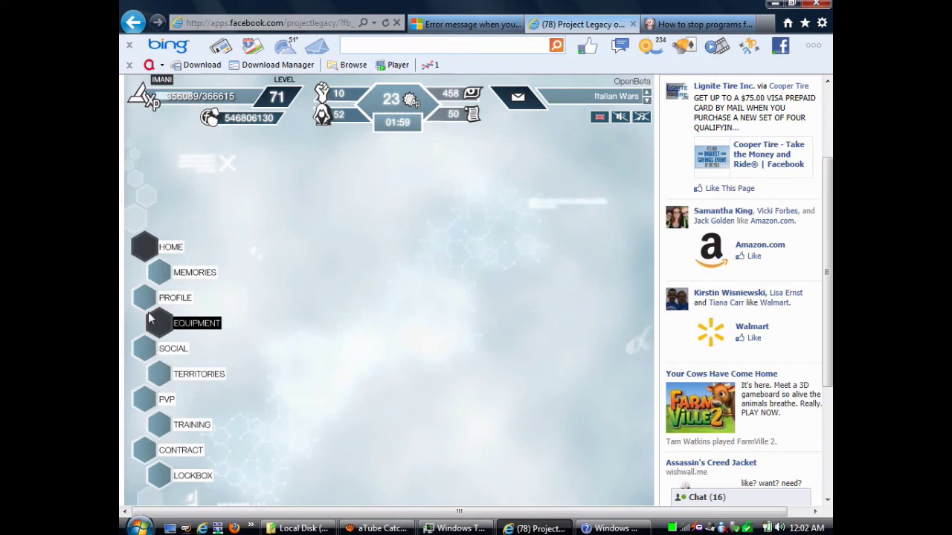
- Check the Profile, Social, Territories and Equipment pages load, then switch to aTube Catcher
click(142, 296)
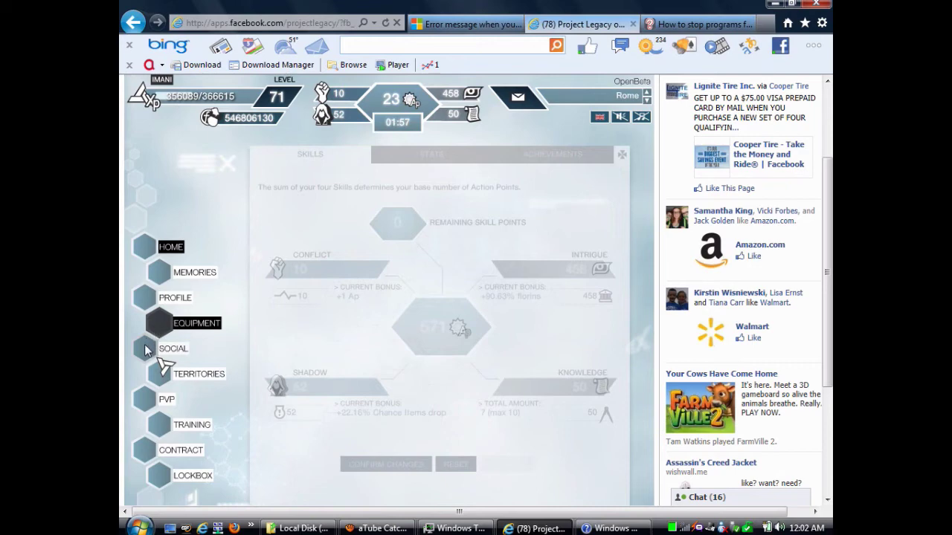
click(147, 345)
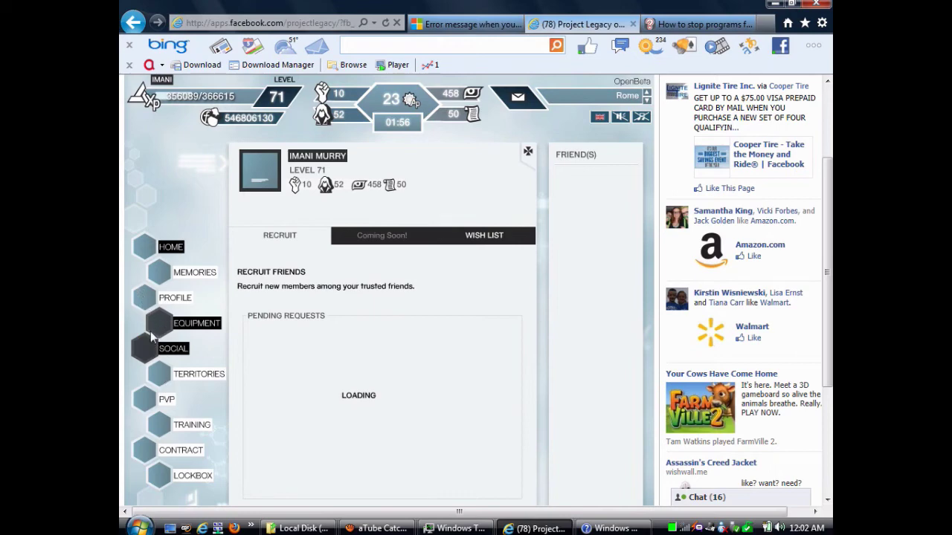
click(150, 304)
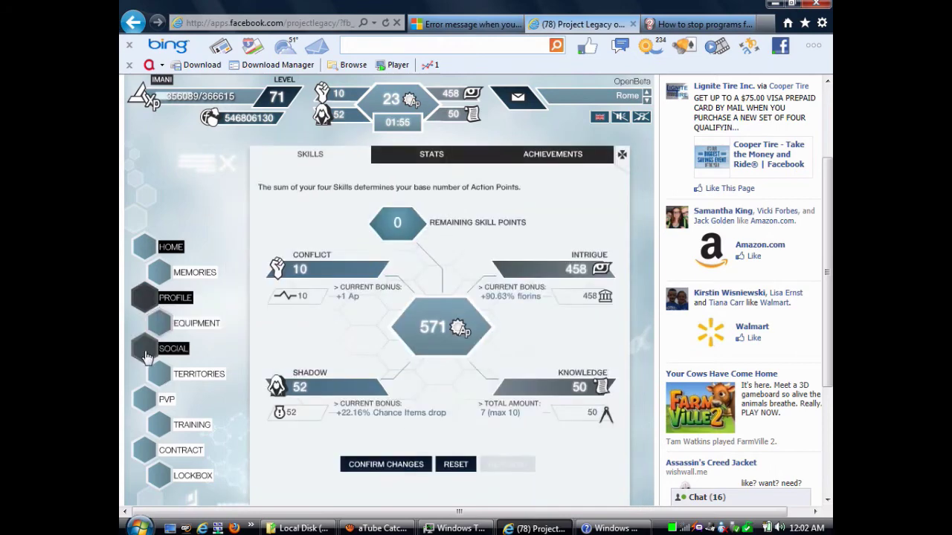
click(165, 383)
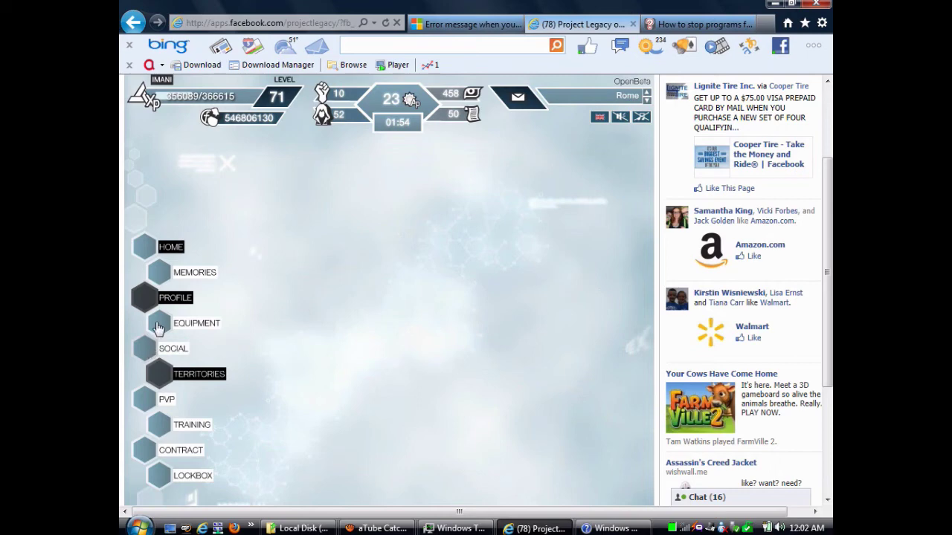
click(158, 328)
click(151, 303)
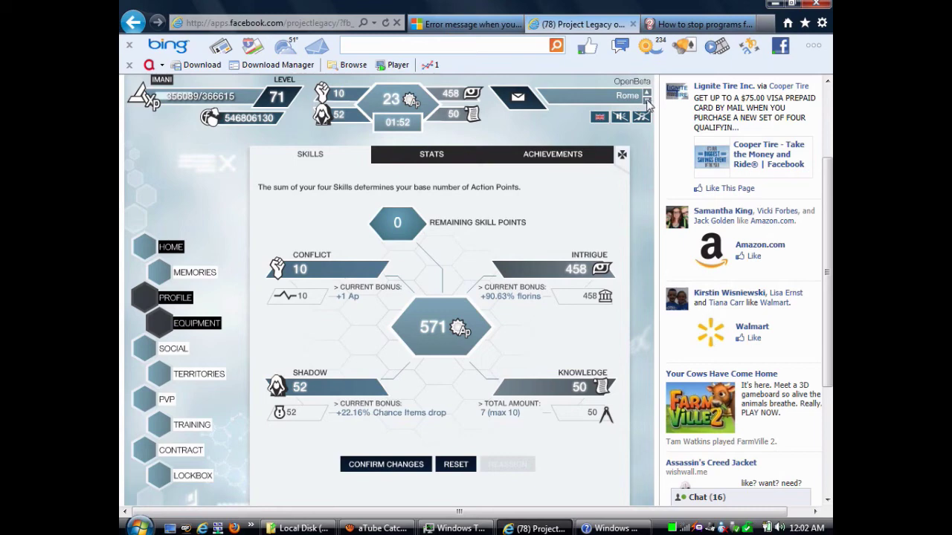
click(166, 328)
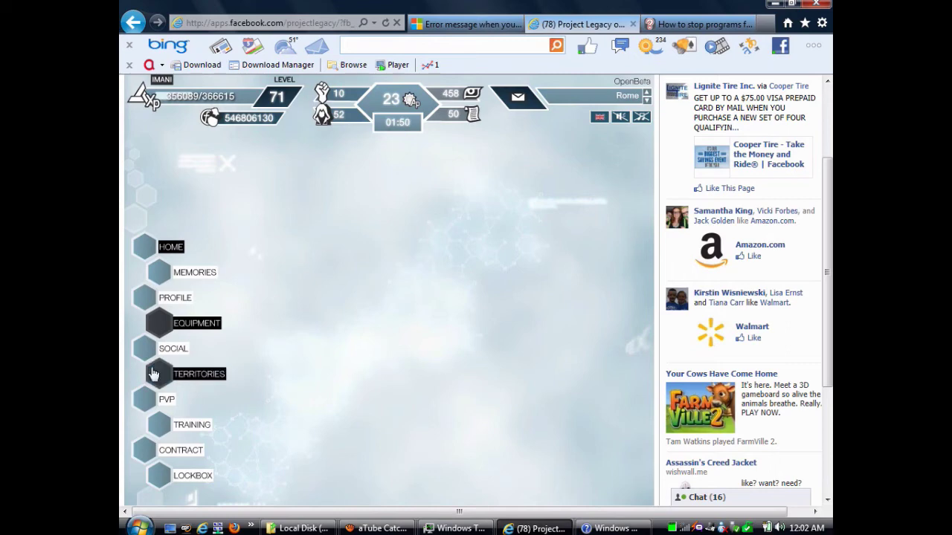
click(152, 373)
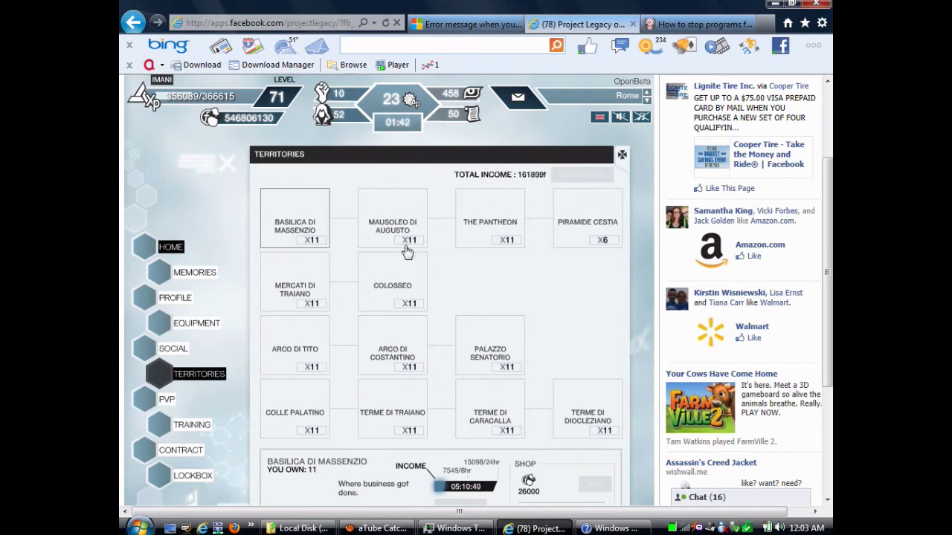
click(377, 528)
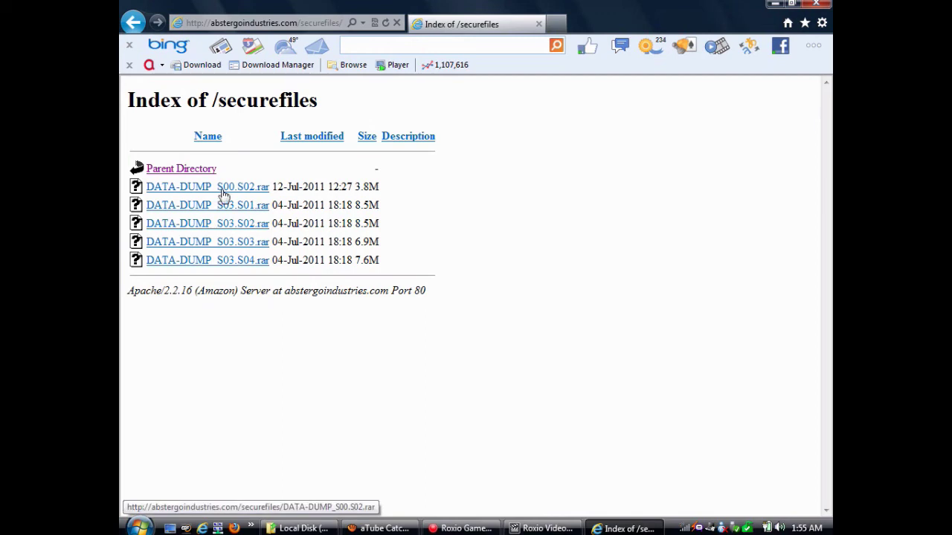
- Open the DATA-DUMP_S00.S02.rar link from its context menu to start the download
right_click(223, 195)
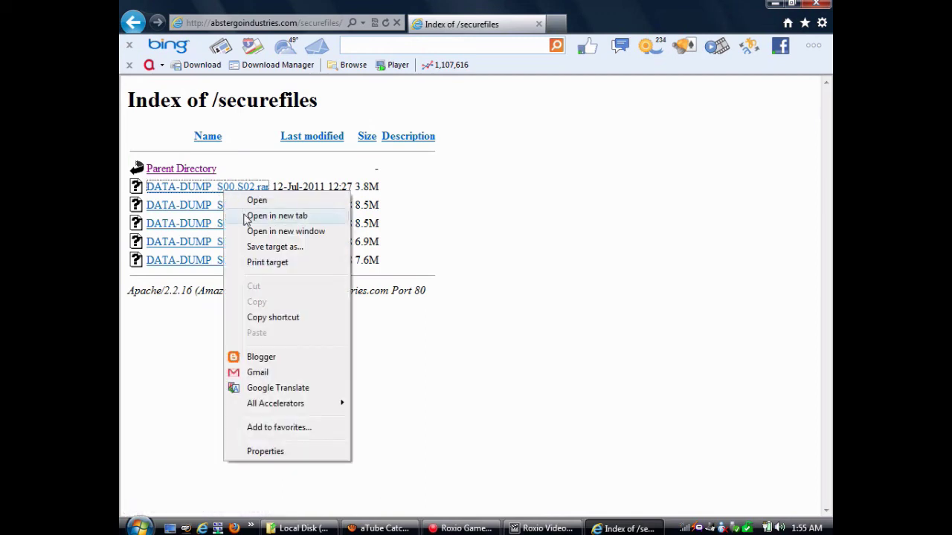
click(238, 202)
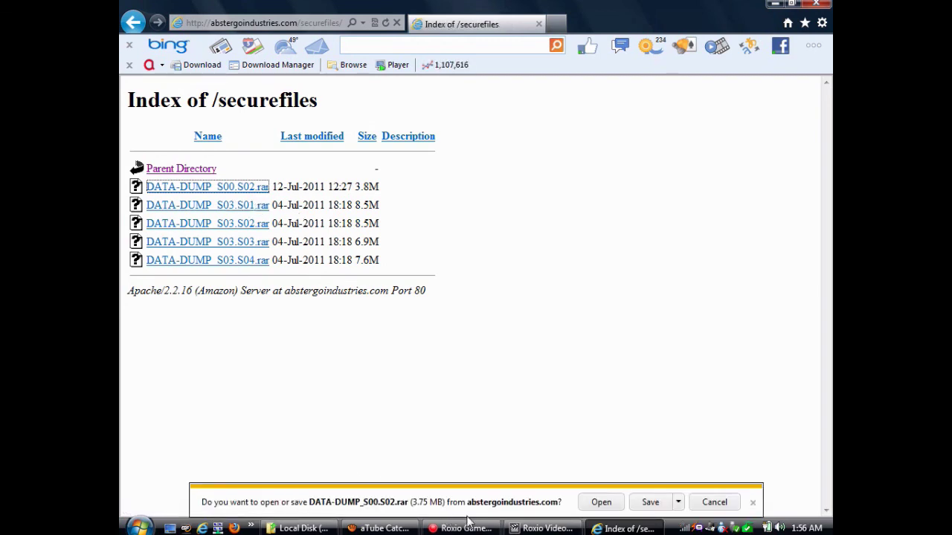
- Save DATA-DUMP_S00.S02.rar via Save as into the Divine Science folder on Local Disk (K:)
click(679, 504)
click(751, 486)
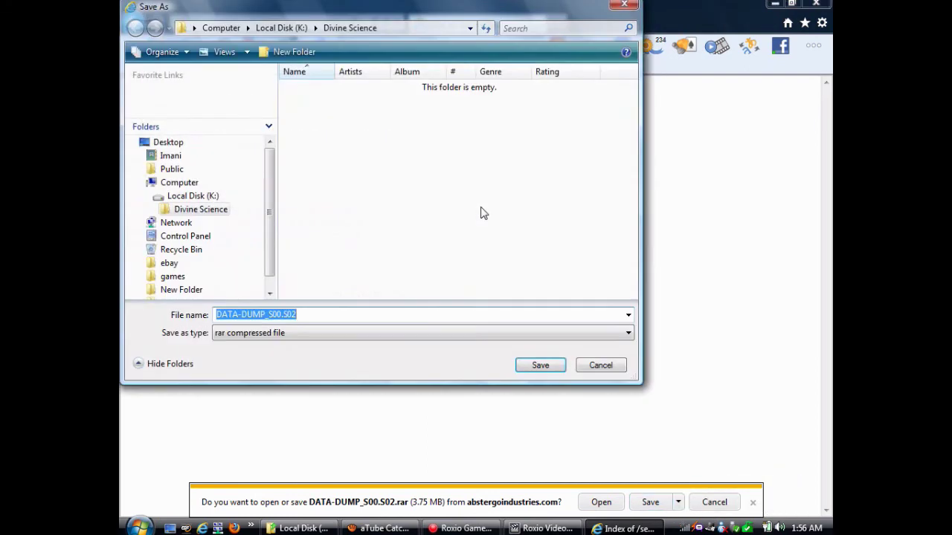
click(190, 196)
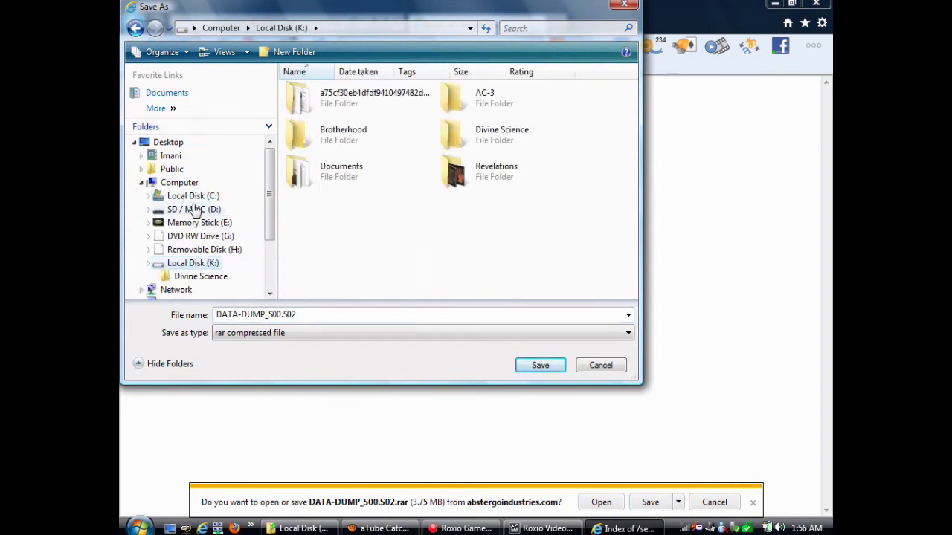
click(194, 211)
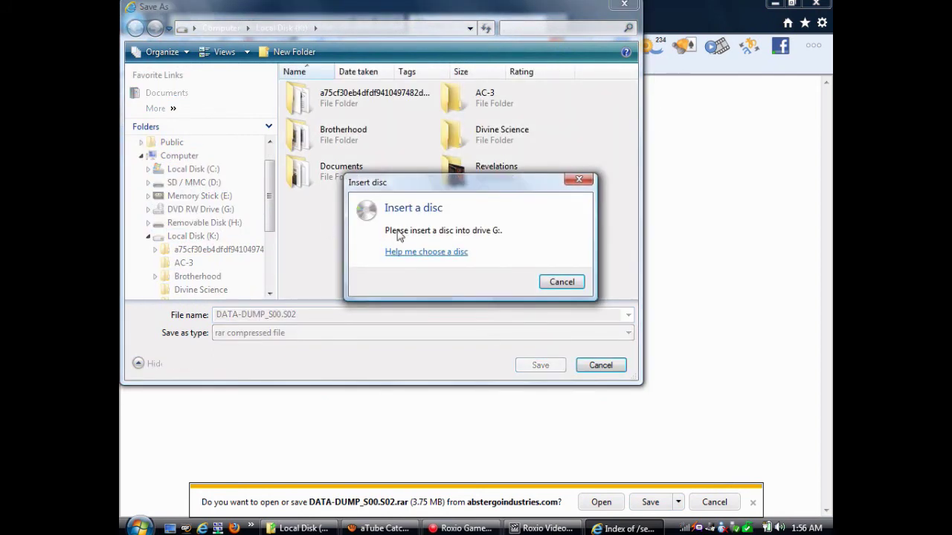
click(563, 282)
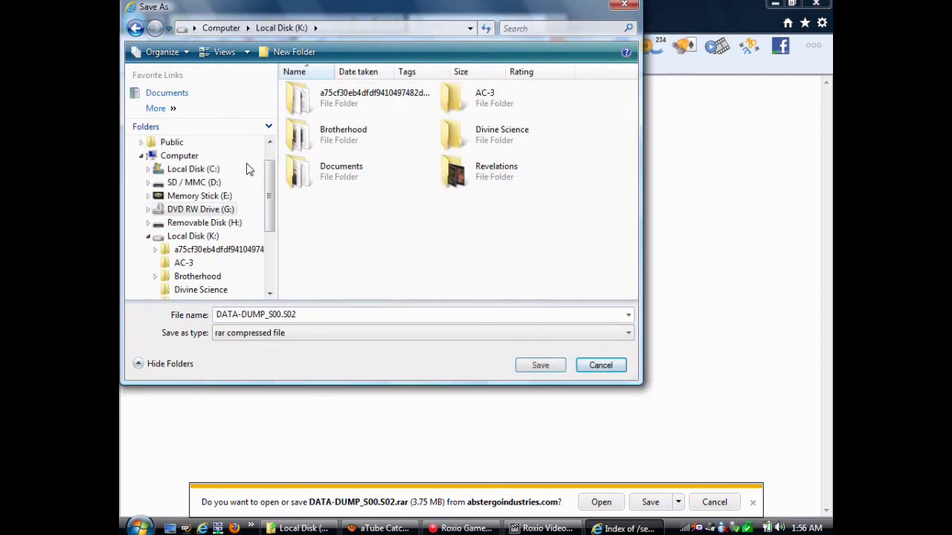
click(216, 237)
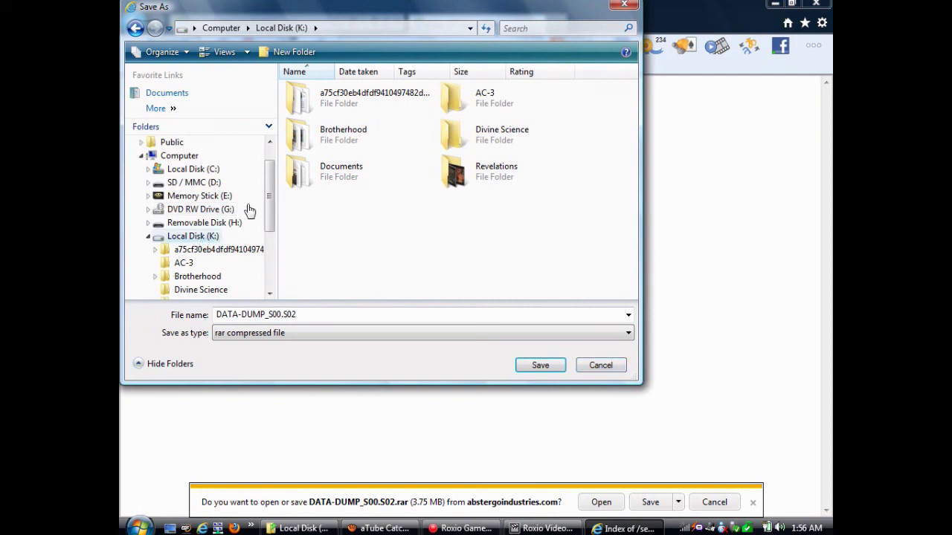
click(480, 139)
double_click(479, 139)
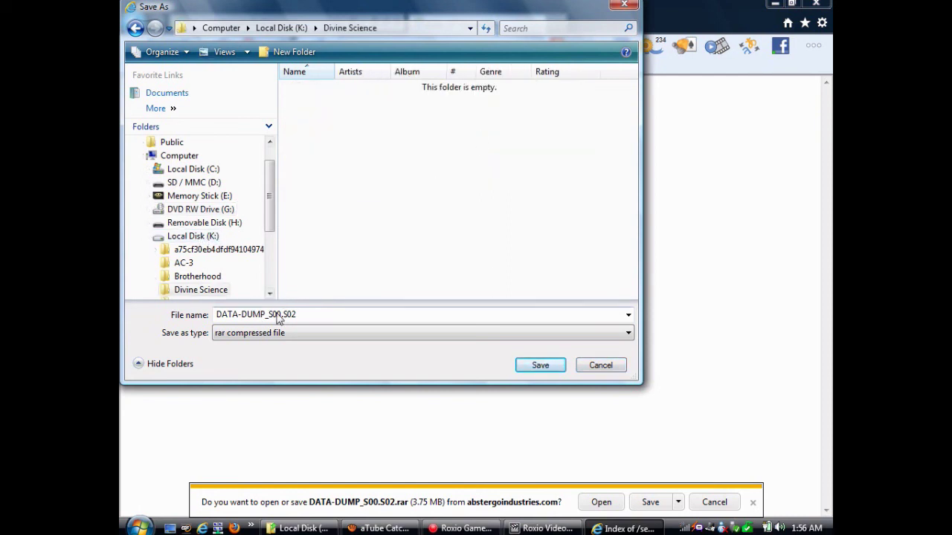
click(538, 370)
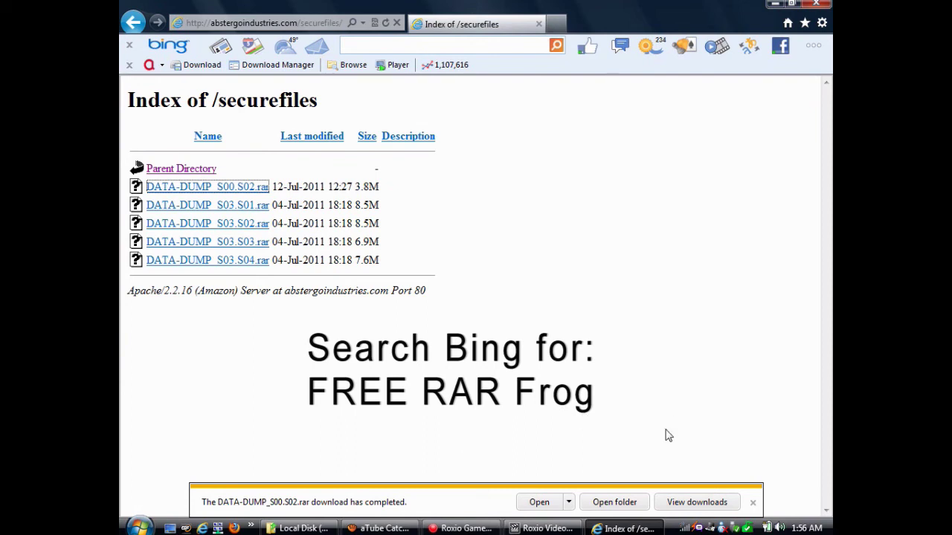
- Show the downloaded DATA-DUMP_S00.S02 archive in its folder, check its details, then reveal the desktop
click(624, 504)
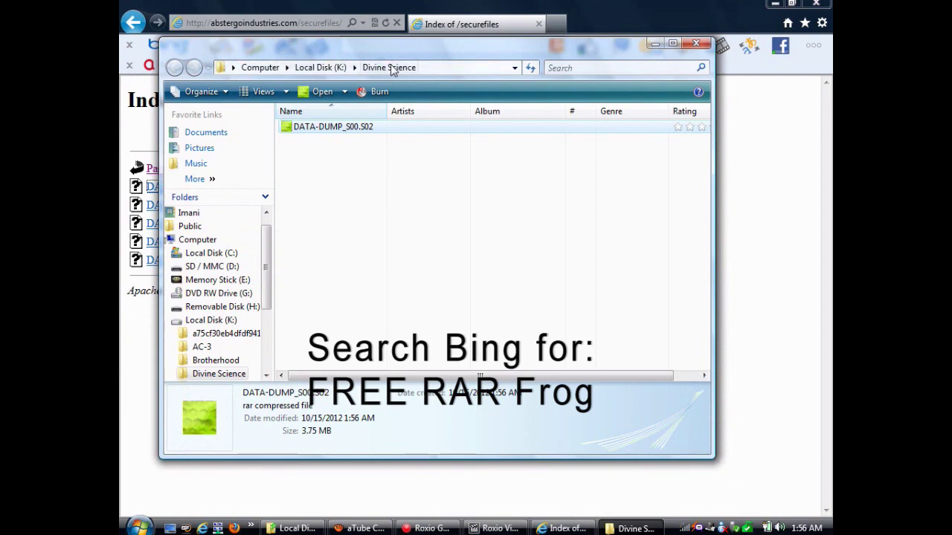
click(311, 147)
click(312, 132)
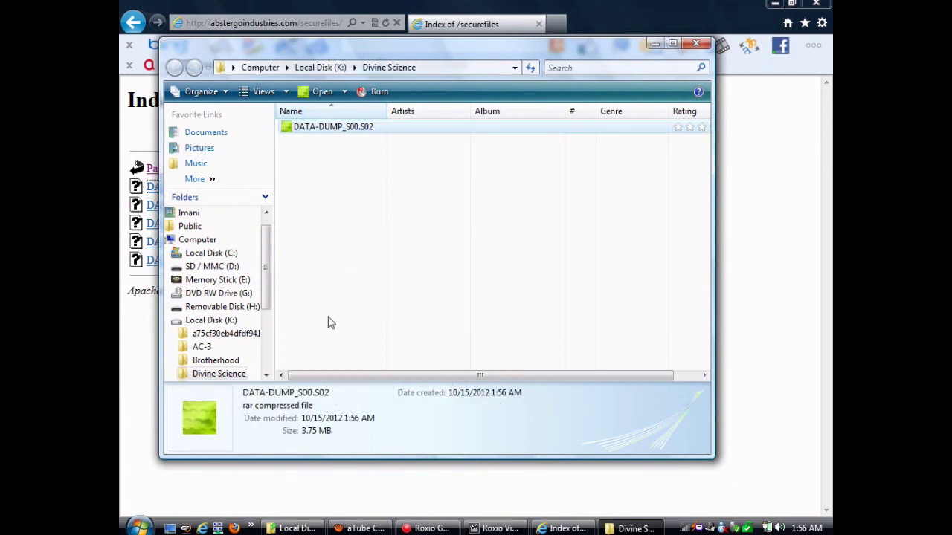
click(330, 327)
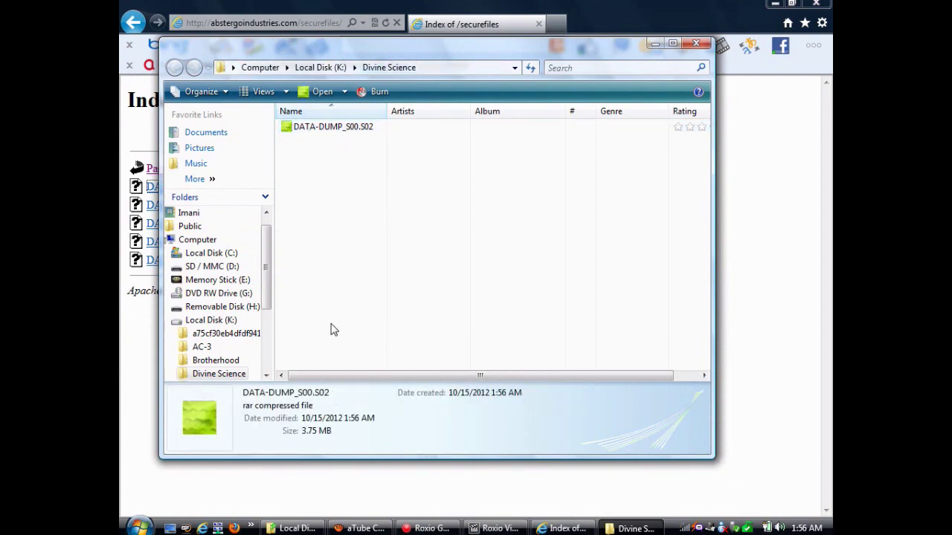
click(312, 128)
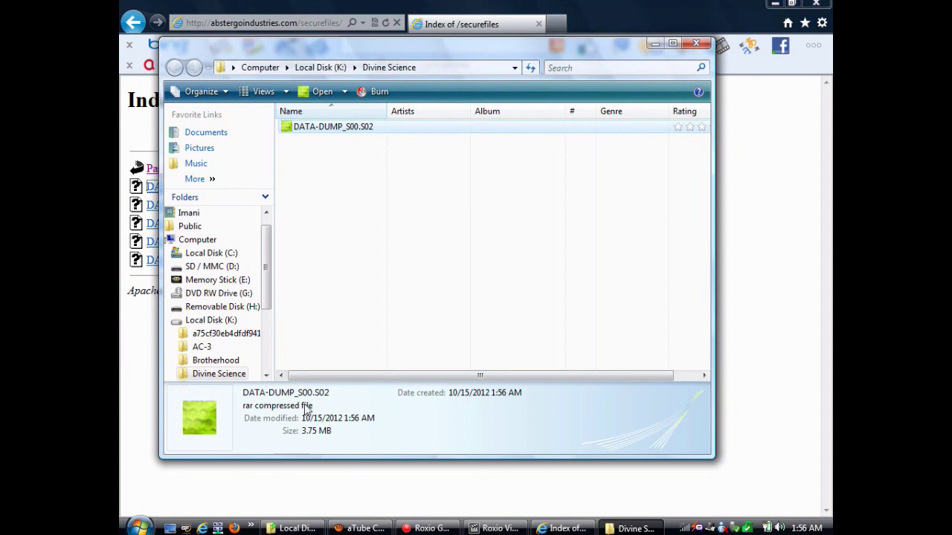
click(450, 207)
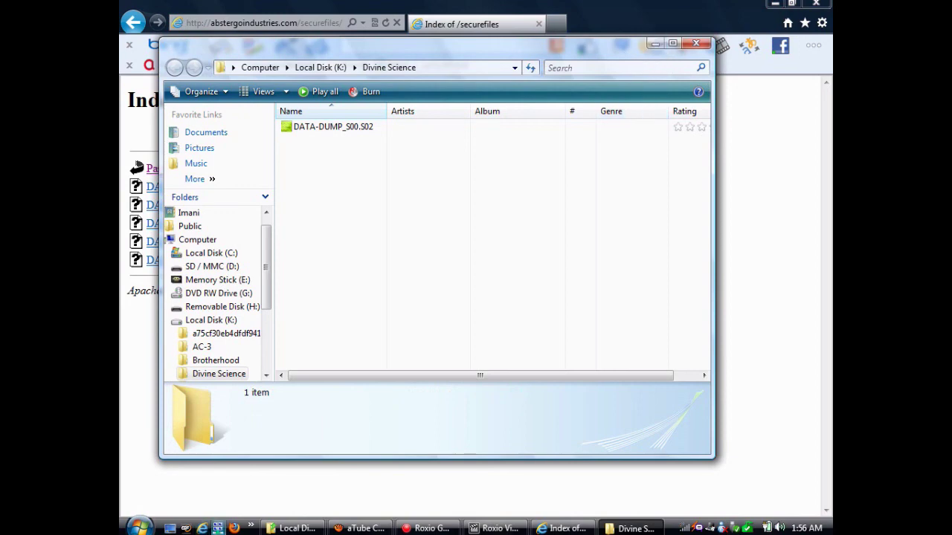
click(170, 528)
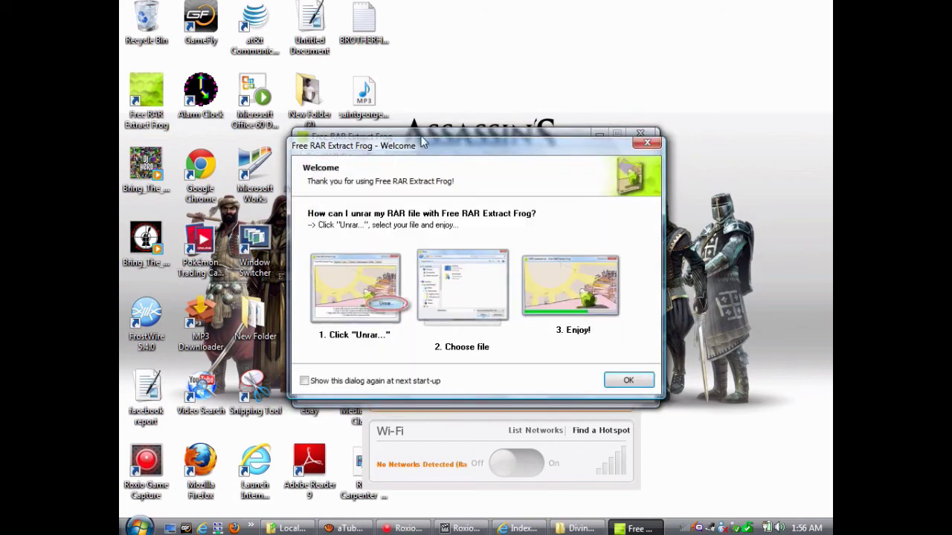
- Extract DATA-DUMP_S00.S02.rar into its own folder using Free RAR Extract Frog
click(646, 142)
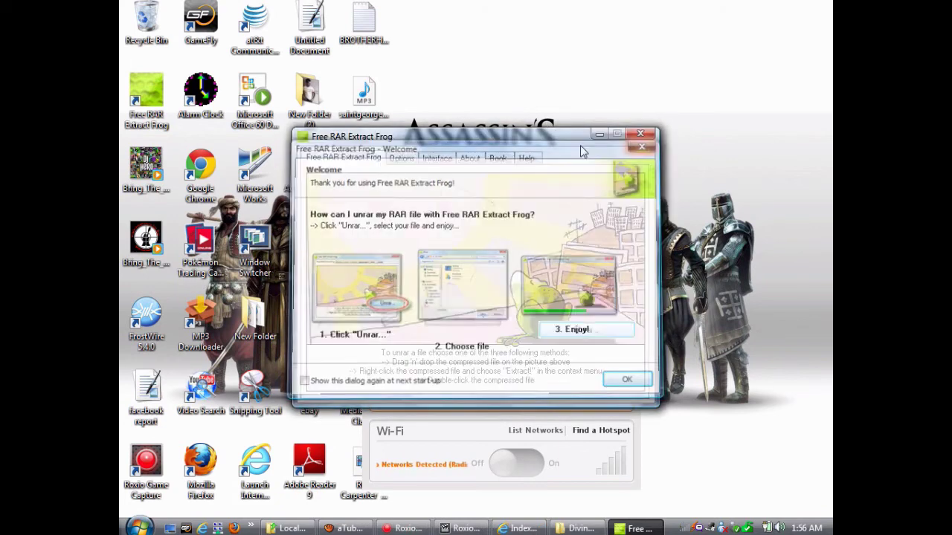
drag(451, 138, 467, 94)
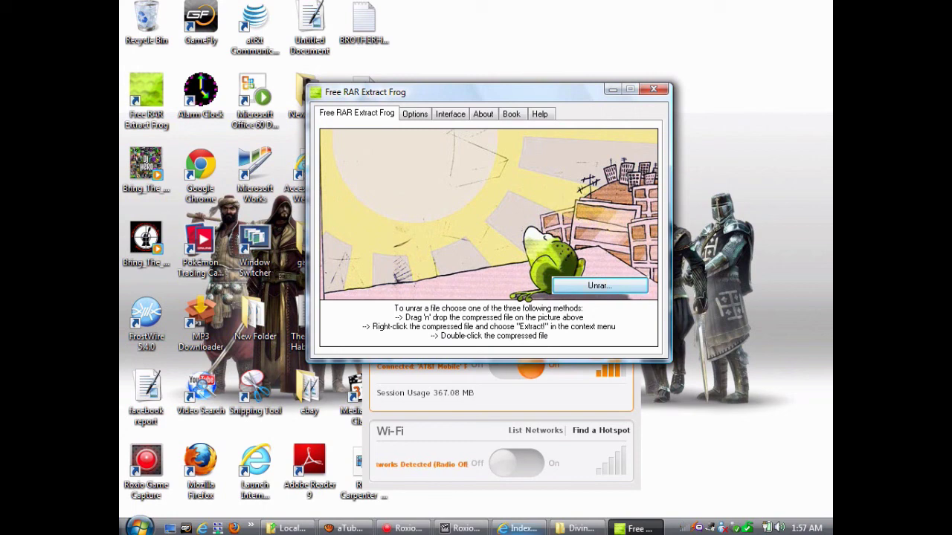
click(576, 529)
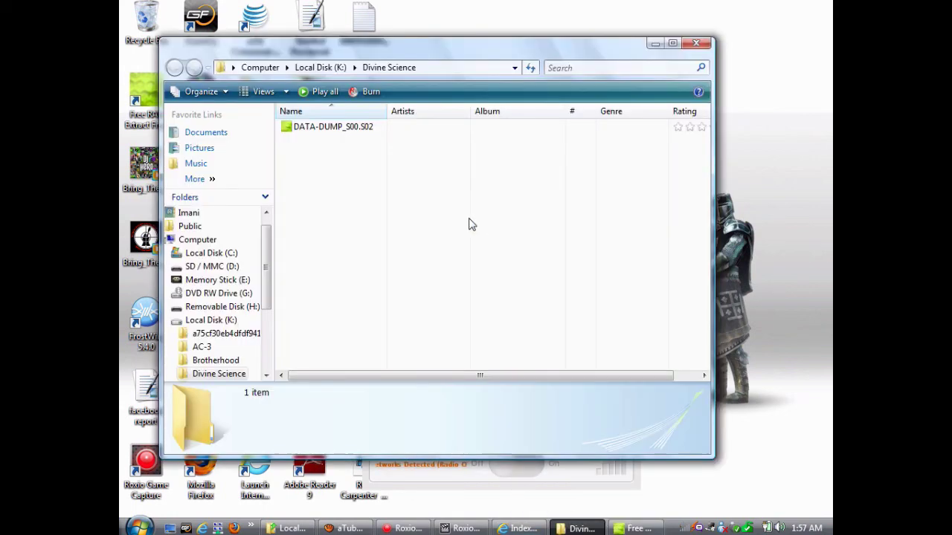
right_click(304, 126)
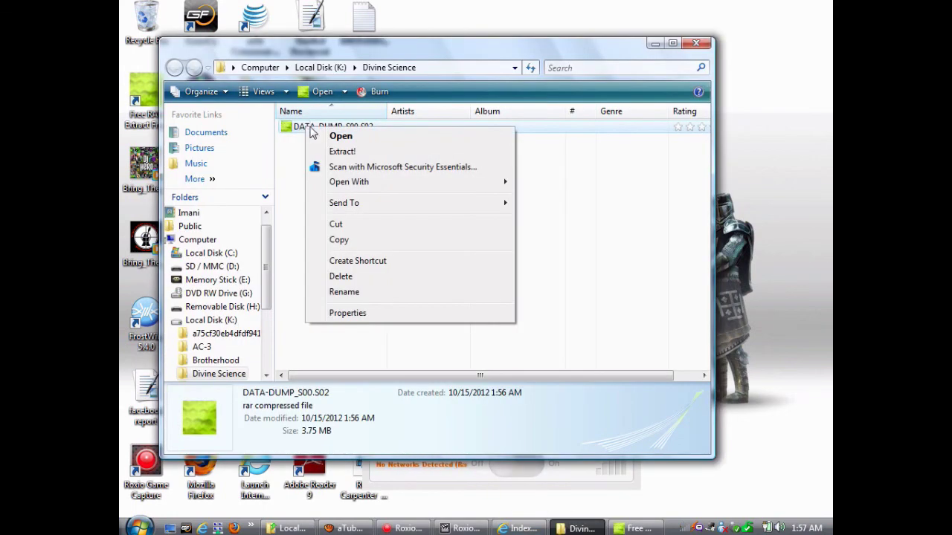
click(343, 153)
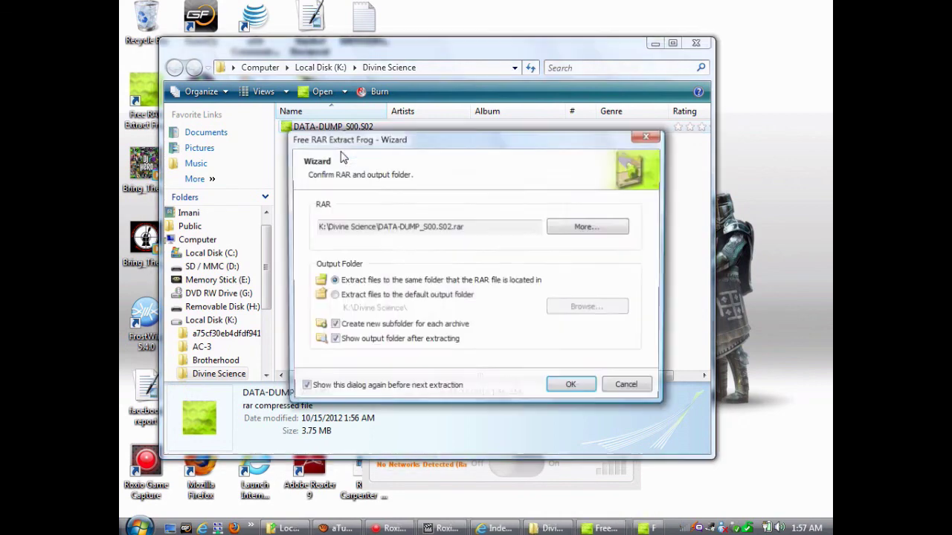
click(572, 386)
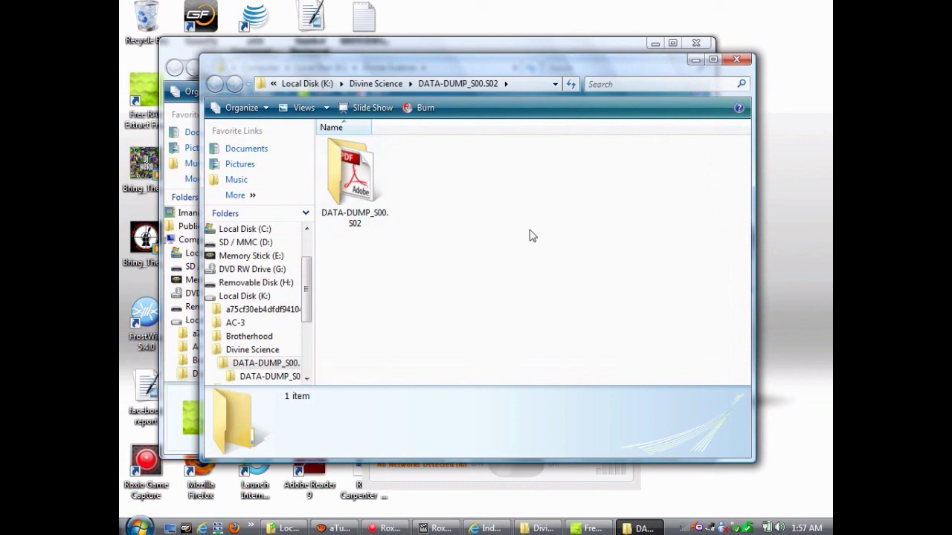
- Open the extracted DATA-DUMP_S00.S02 folder and select the DATA-STREAM_S00.S02 PDF
click(388, 192)
double_click(347, 185)
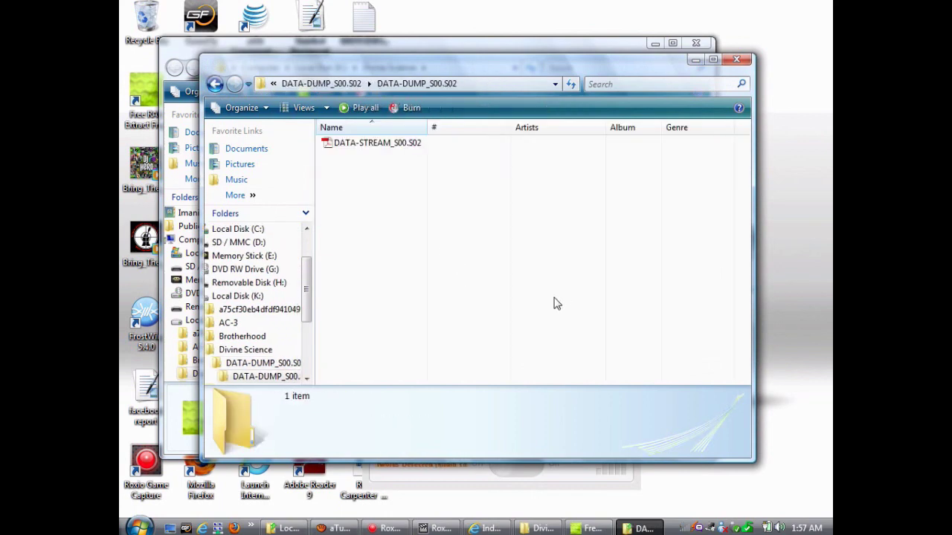
click(327, 144)
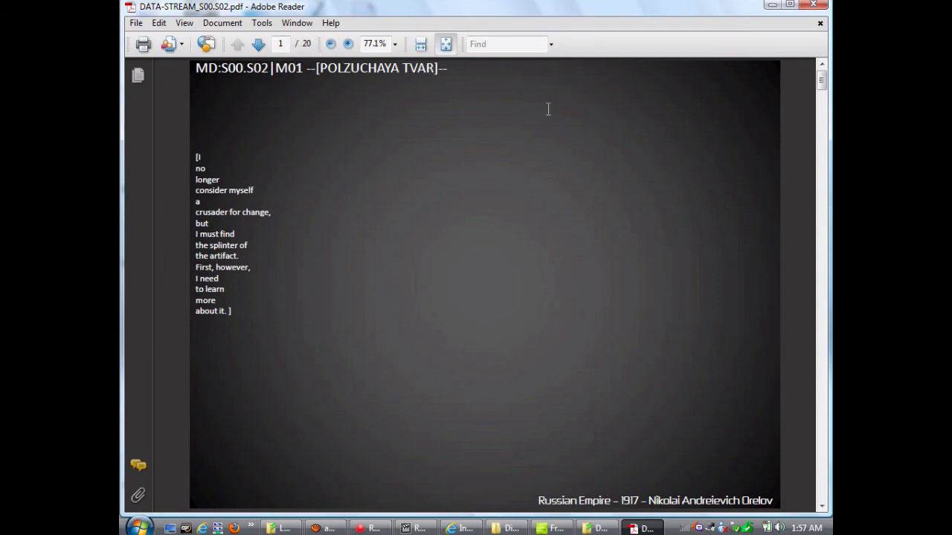
- Go to page 2, Siberian Winter, and select its opening lines
click(823, 504)
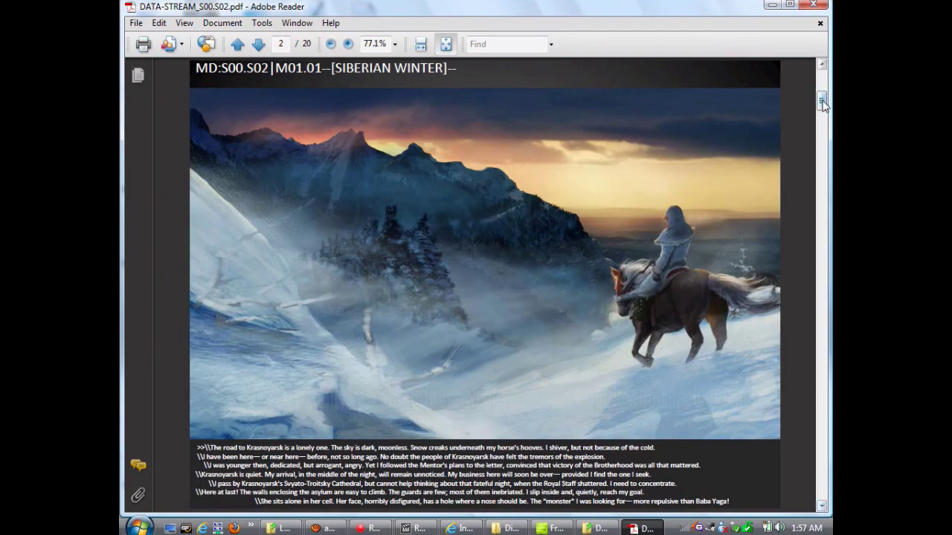
drag(822, 102, 821, 80)
click(822, 505)
click(822, 505)
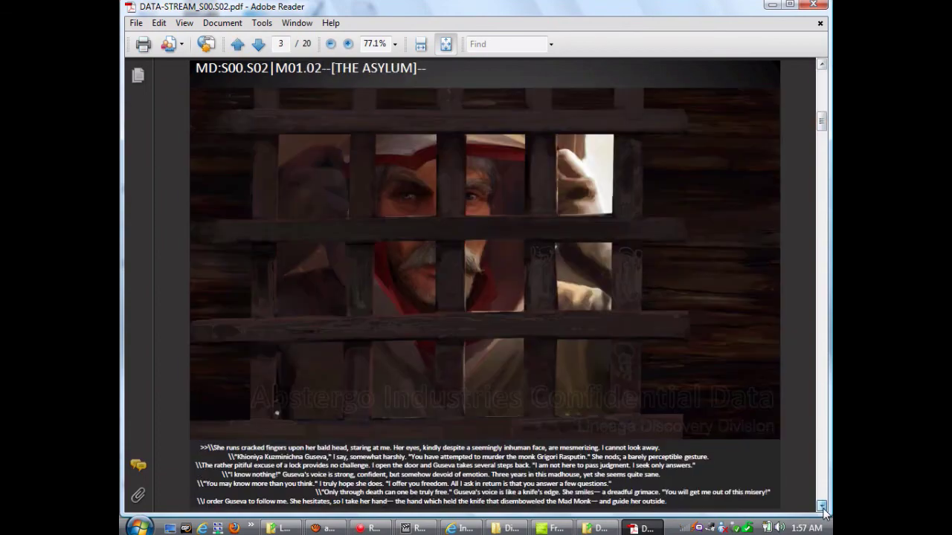
click(822, 64)
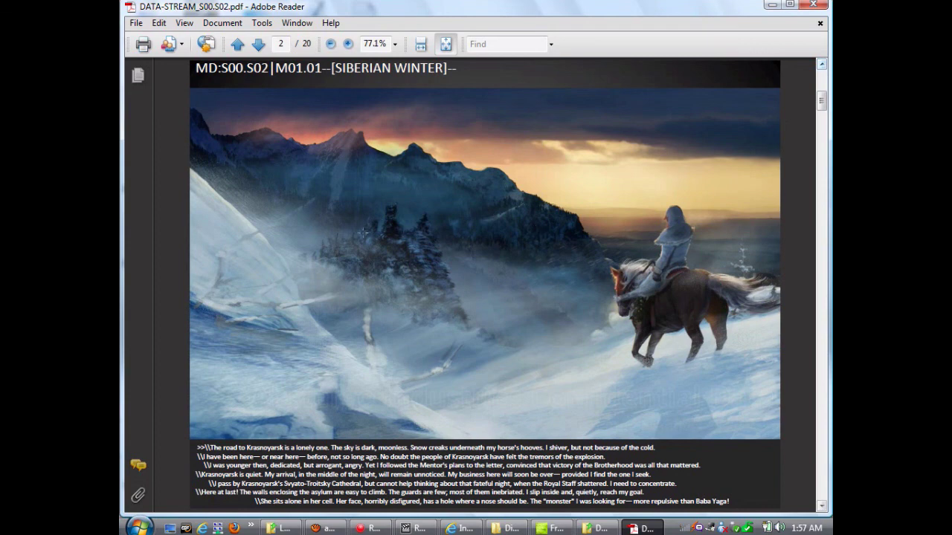
drag(212, 450, 466, 493)
- Page forward from page 3, The Asylum, through page 9, Rocket Man
click(822, 506)
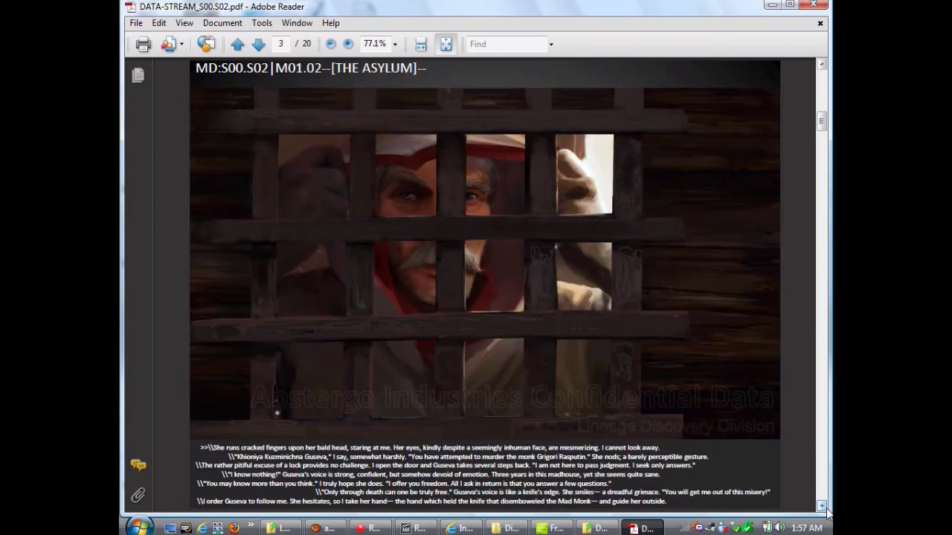
click(824, 508)
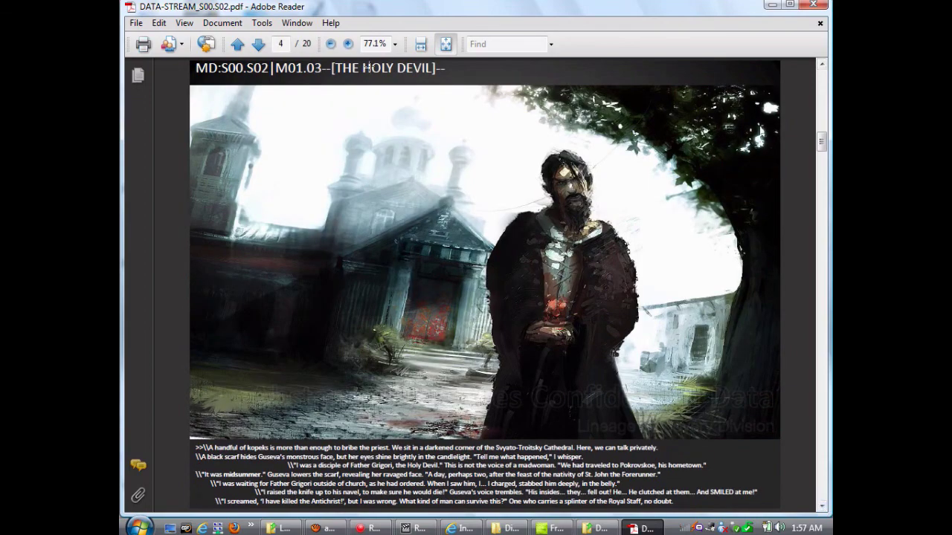
click(823, 507)
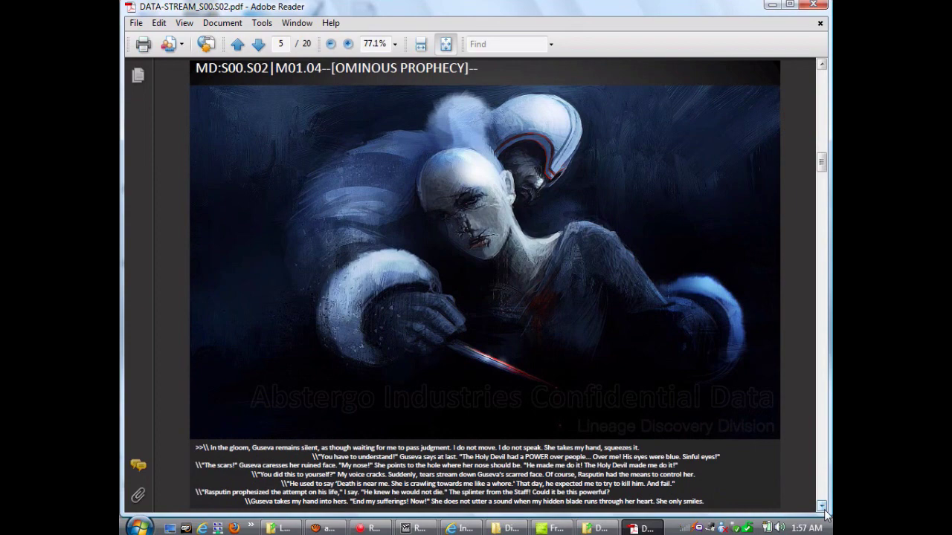
click(822, 507)
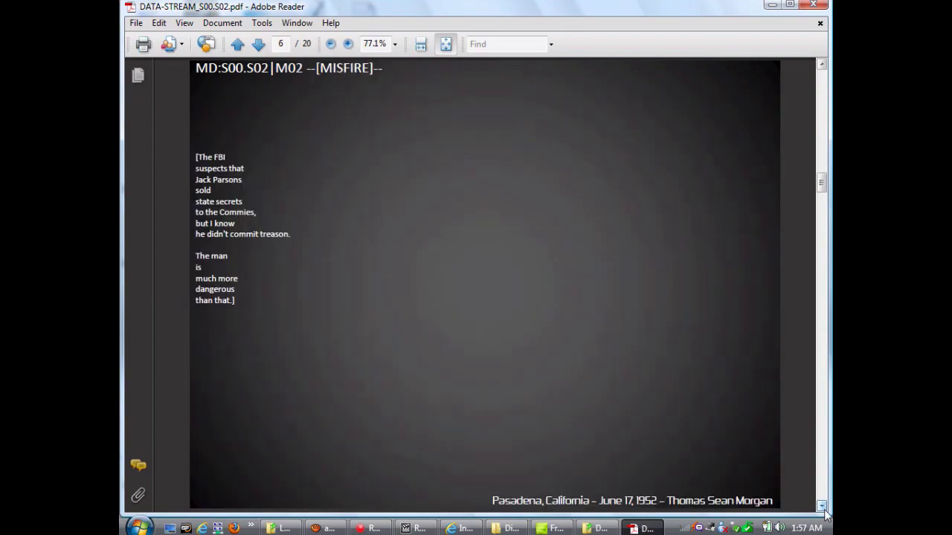
click(822, 507)
click(822, 507)
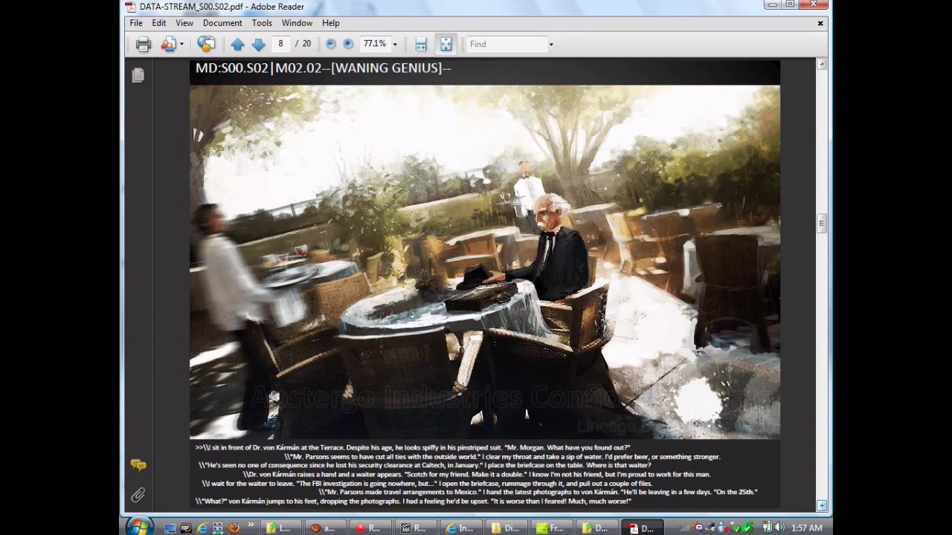
click(823, 507)
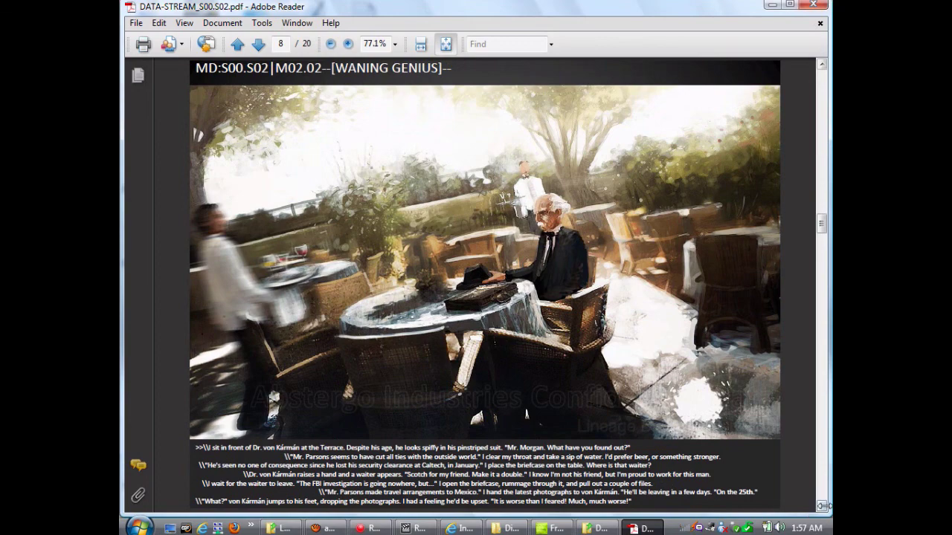